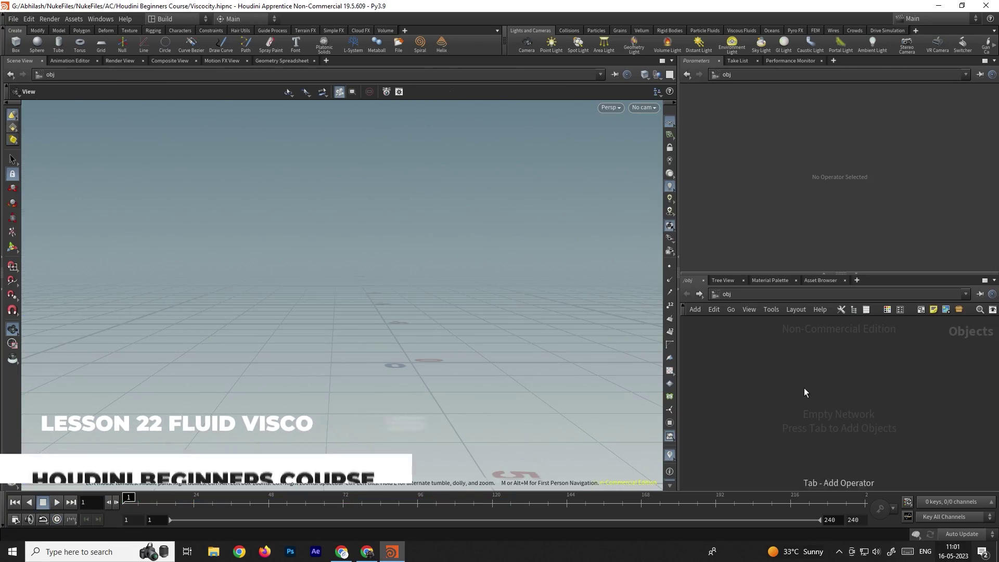
Create a geo1 Geometry node and dive inside it
{"action": "key", "text": "Tab"}
{"action": "type", "text": "geo"}
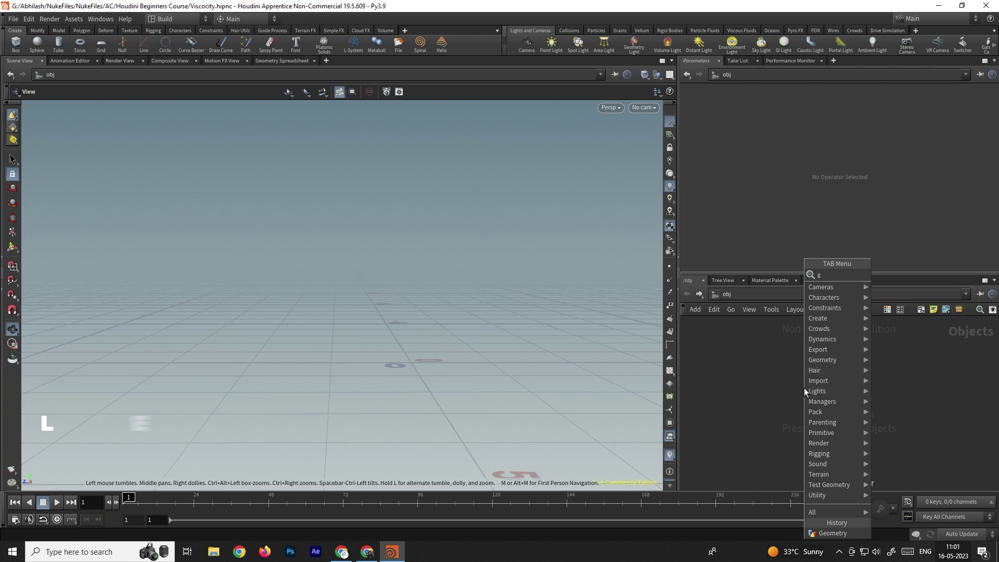
{"action": "key", "text": "Return"}
{"action": "left_click", "coordinate": [804, 388]}
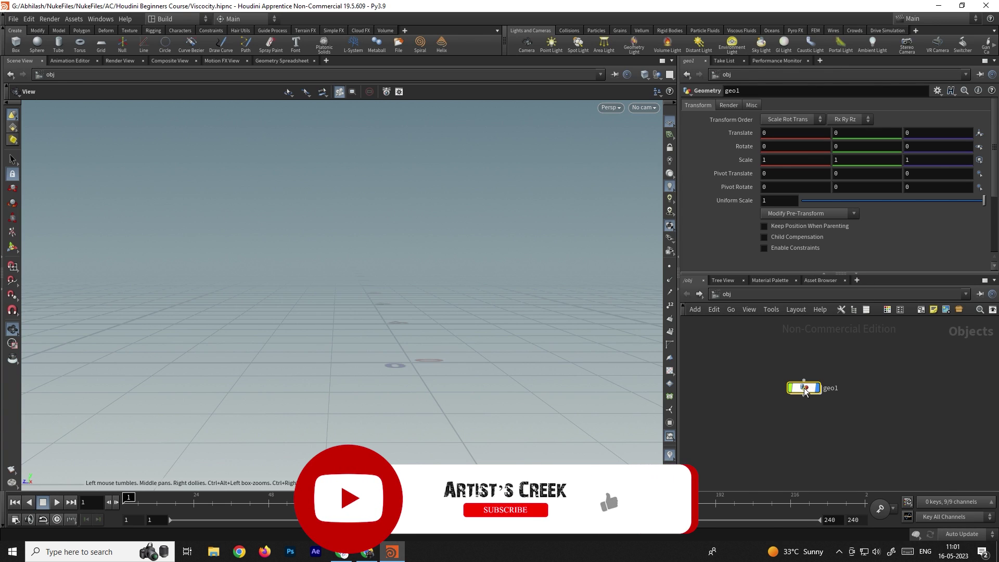
{"action": "double_click", "coordinate": [804, 389]}
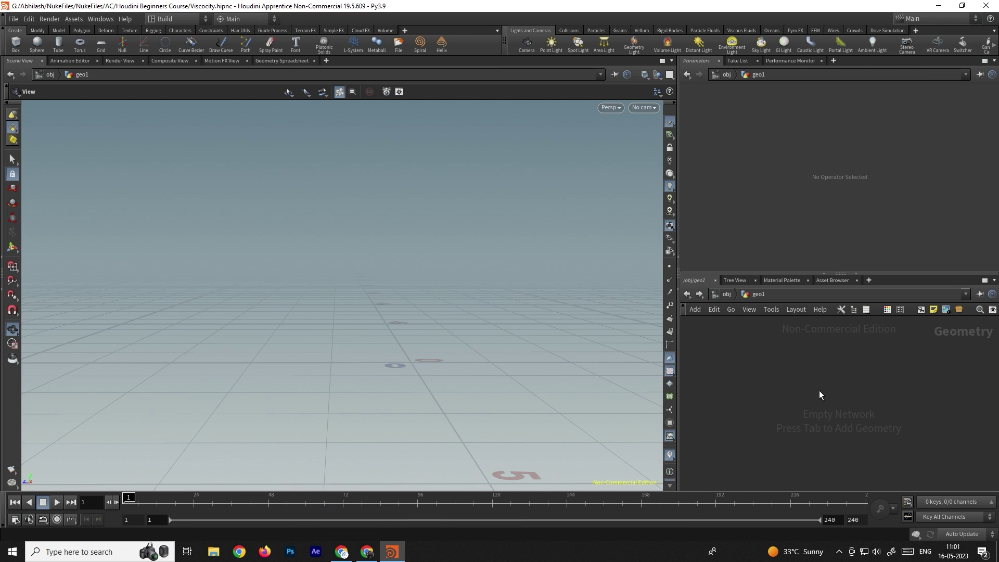
Add a sphere1 node and a torus1 node below it inside geo1
{"action": "key", "text": "Tab"}
{"action": "type", "text": "sphere"}
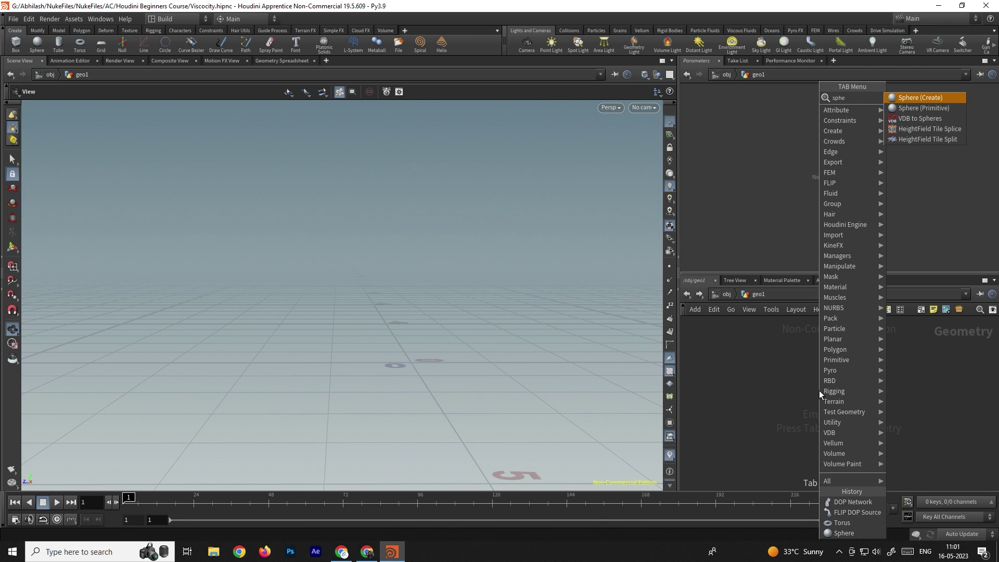
{"action": "key", "text": "Return"}
{"action": "left_click", "coordinate": [819, 390]}
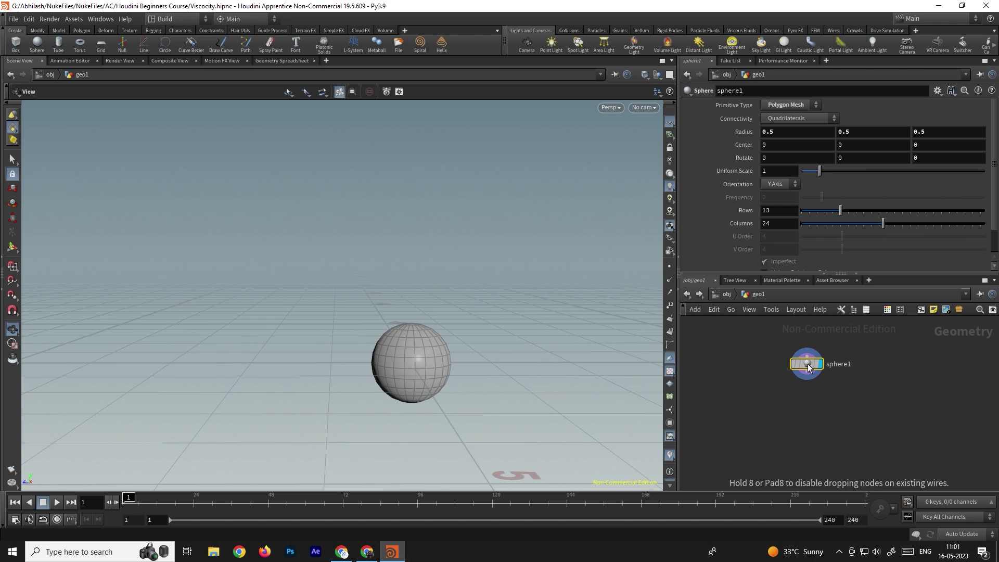
{"action": "left_click", "coordinate": [852, 414]}
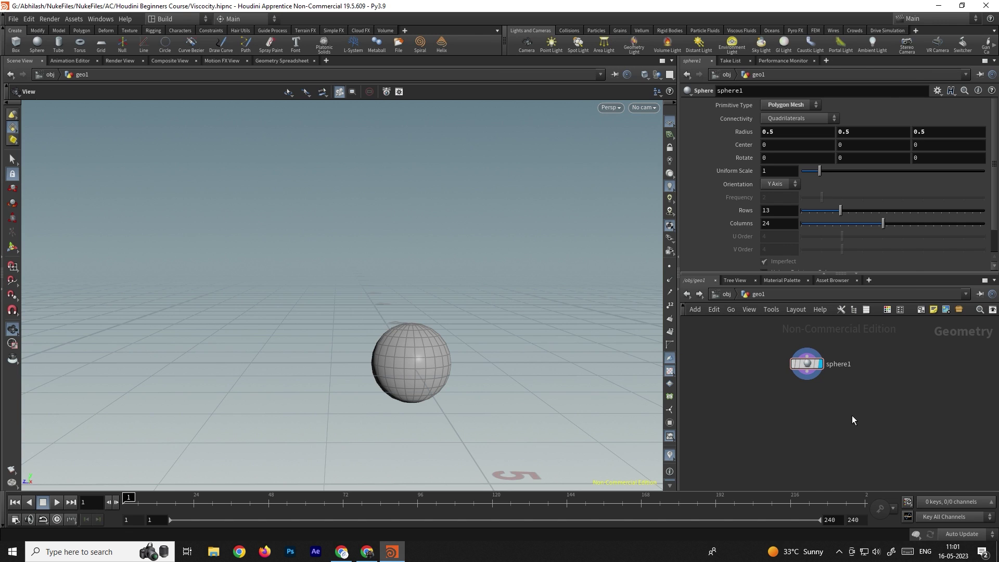
{"action": "key", "text": "Tab"}
{"action": "type", "text": "tor"}
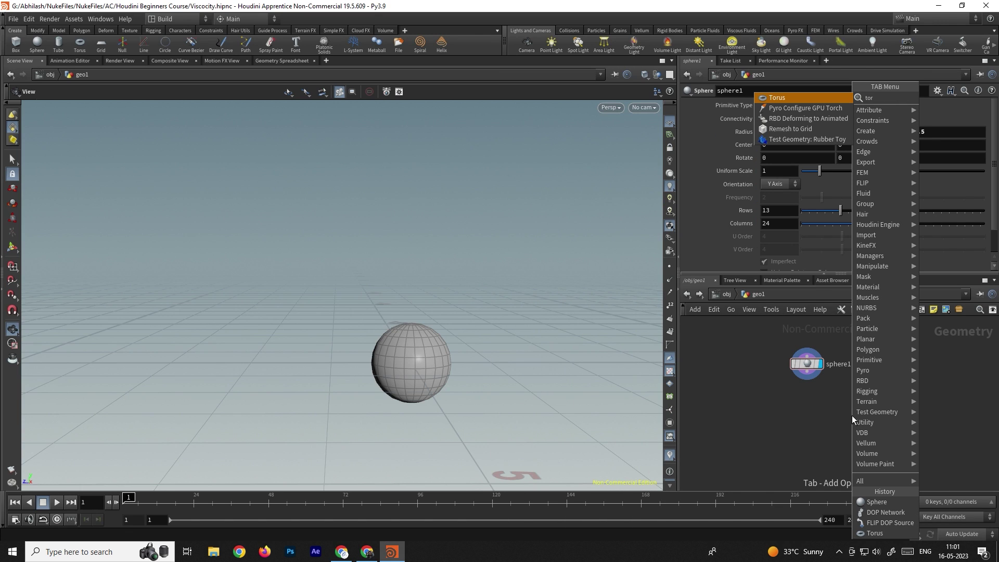
{"action": "key", "text": "Return"}
{"action": "left_click", "coordinate": [822, 430]}
Lift the sphere's center to Y 2.2, template the torus, and scale it to 1.89
{"action": "left_click", "coordinate": [810, 364]}
{"action": "middle_click_drag", "start_coordinate": [847, 146], "coordinate": [957, 146]}
{"action": "left_click", "coordinate": [833, 430]}
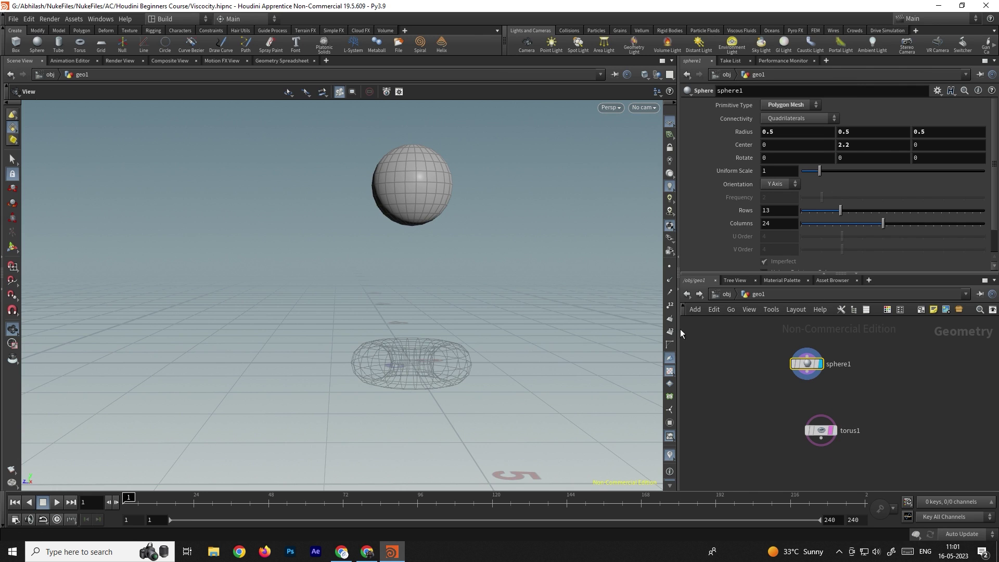
{"action": "left_click_drag", "start_coordinate": [493, 286], "coordinate": [467, 300]}
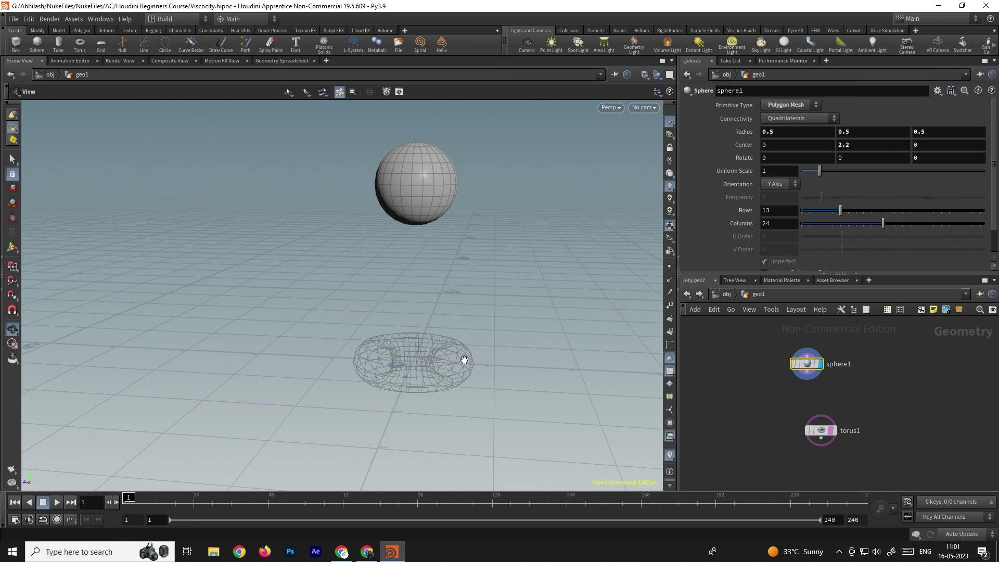
{"action": "left_click", "coordinate": [805, 428]}
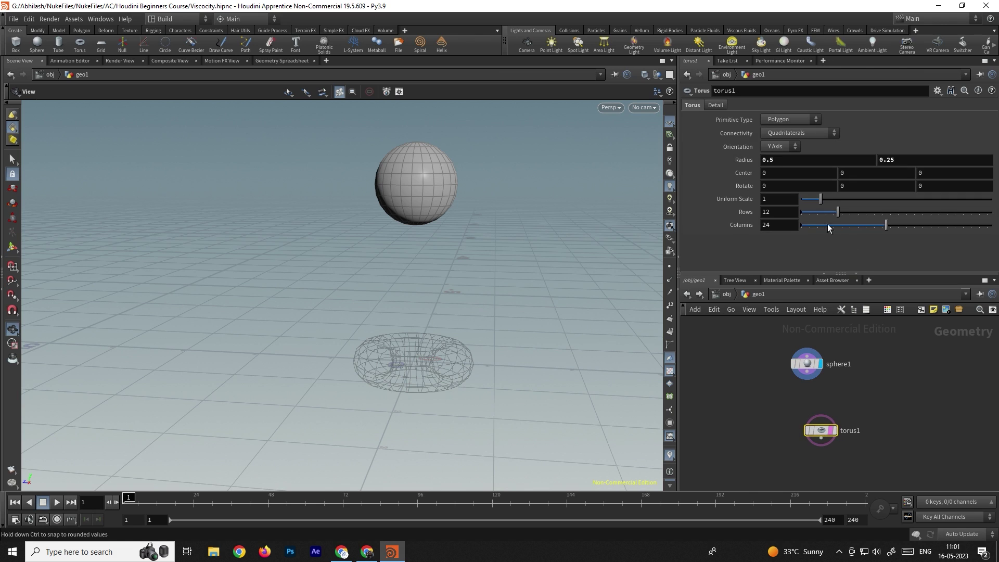
{"action": "left_click_drag", "start_coordinate": [823, 198], "coordinate": [839, 198]}
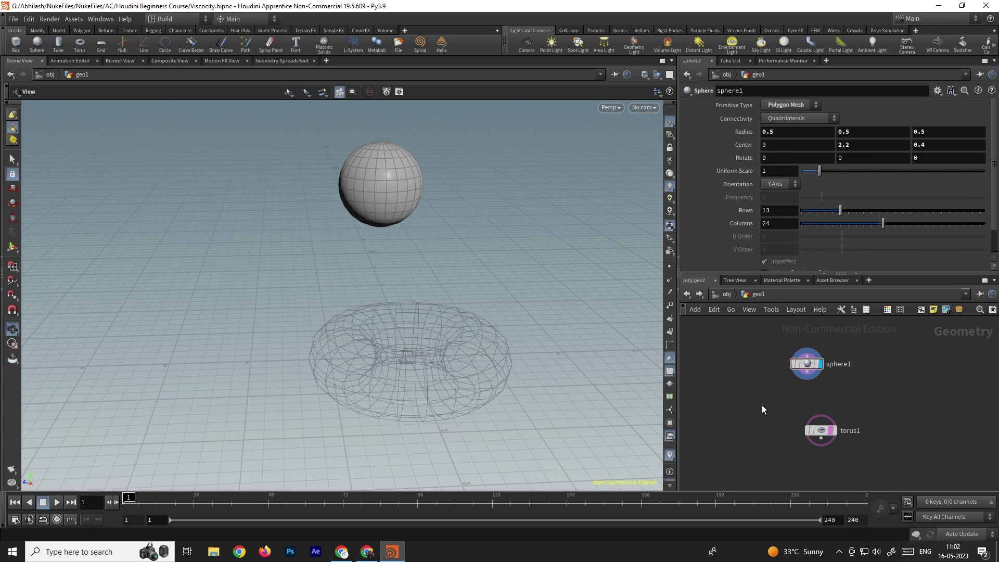
Add a FLIP source from sphere1 and a dopnet1 DOP Network below it
{"action": "key", "text": "Tab"}
{"action": "type", "text": "flip"}
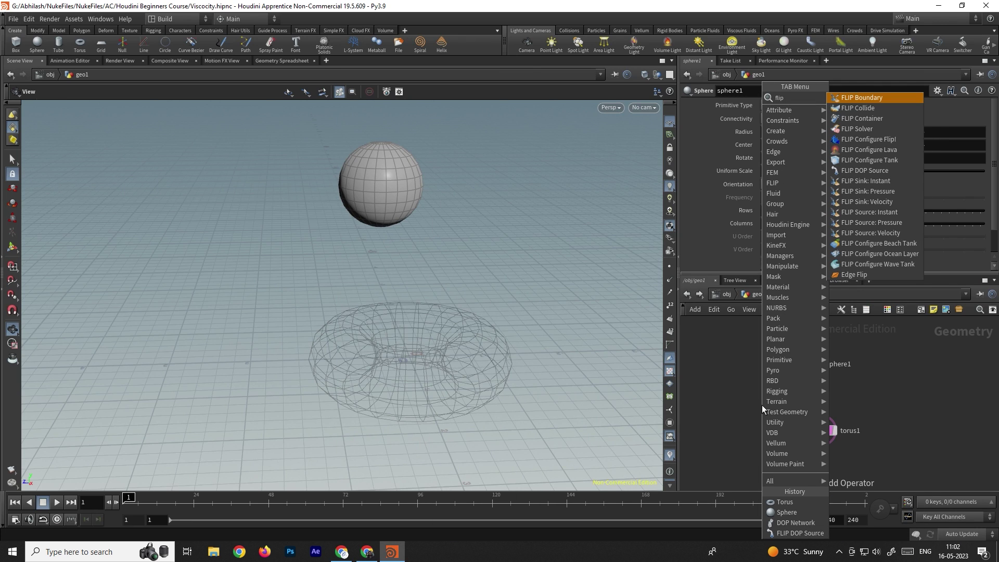
{"action": "type", "text": " do"}
{"action": "key", "text": "Return"}
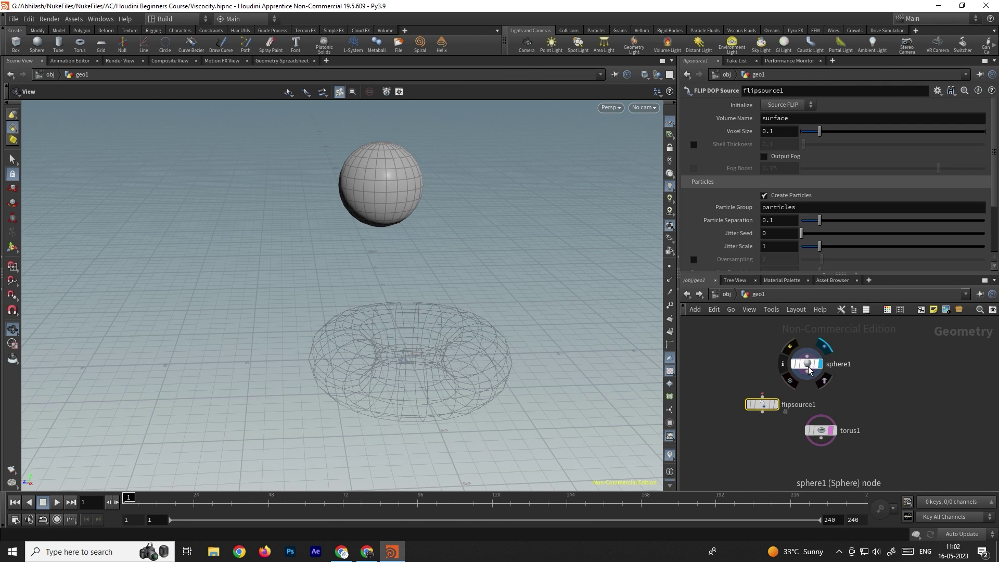
{"action": "key", "text": "Tab"}
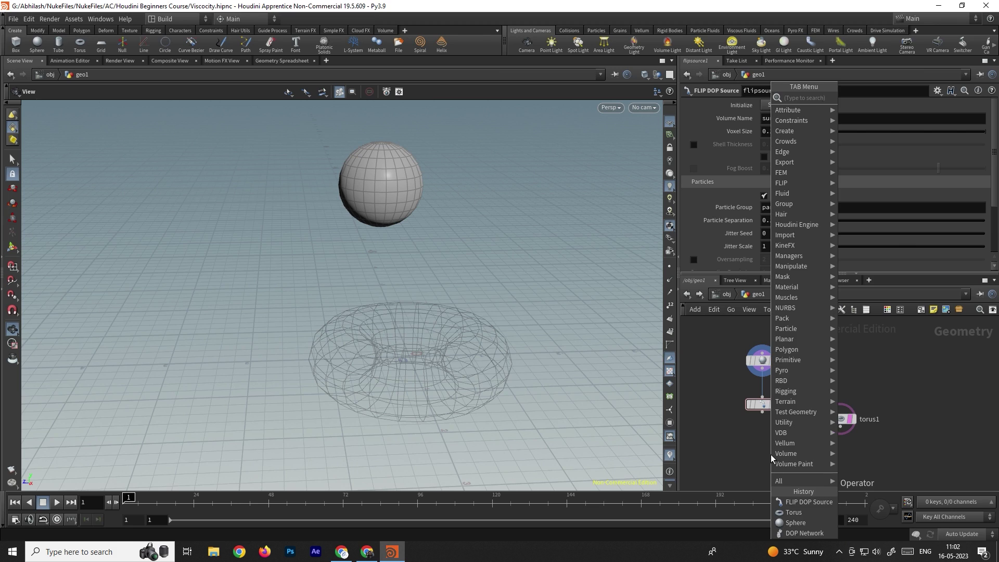
{"action": "type", "text": "dop ne"}
{"action": "key", "text": "Return"}
{"action": "left_click", "coordinate": [770, 455]}
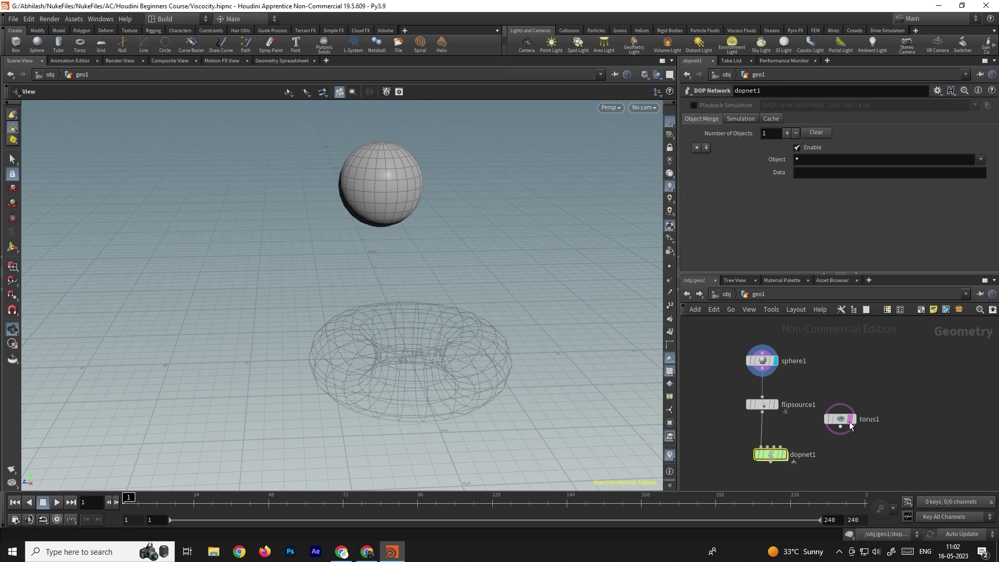
Wire torus1 into dopnet1's second input and go inside dopnet1
{"action": "left_click_drag", "start_coordinate": [841, 428], "coordinate": [760, 446]}
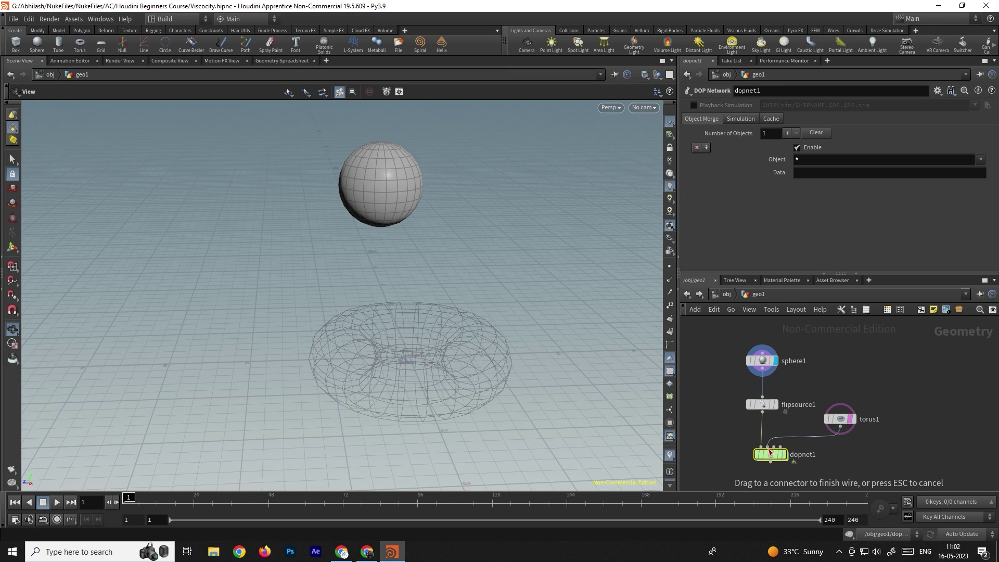
{"action": "left_click", "coordinate": [776, 455]}
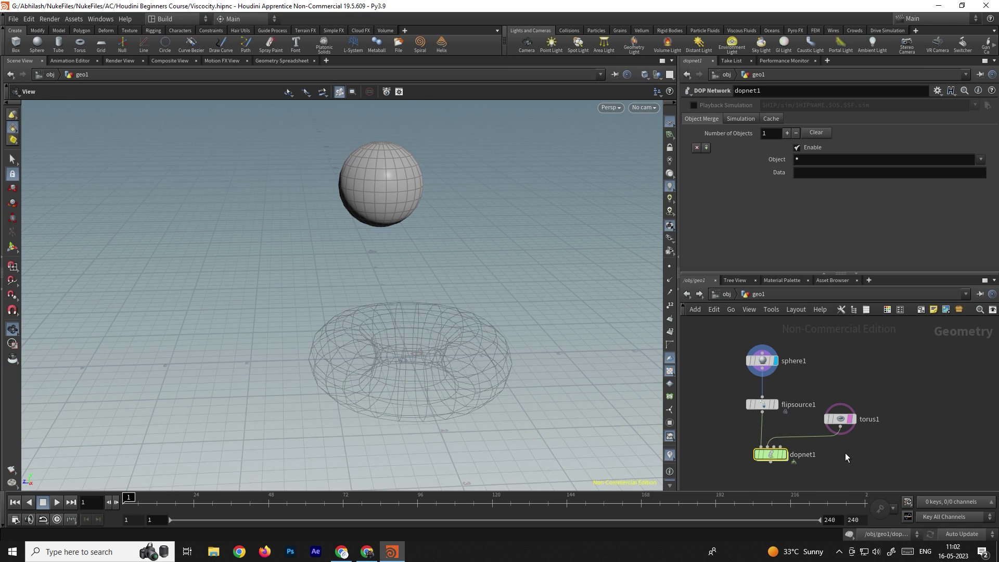
{"action": "double_click", "coordinate": [773, 454]}
{"action": "key", "text": "Tab"}
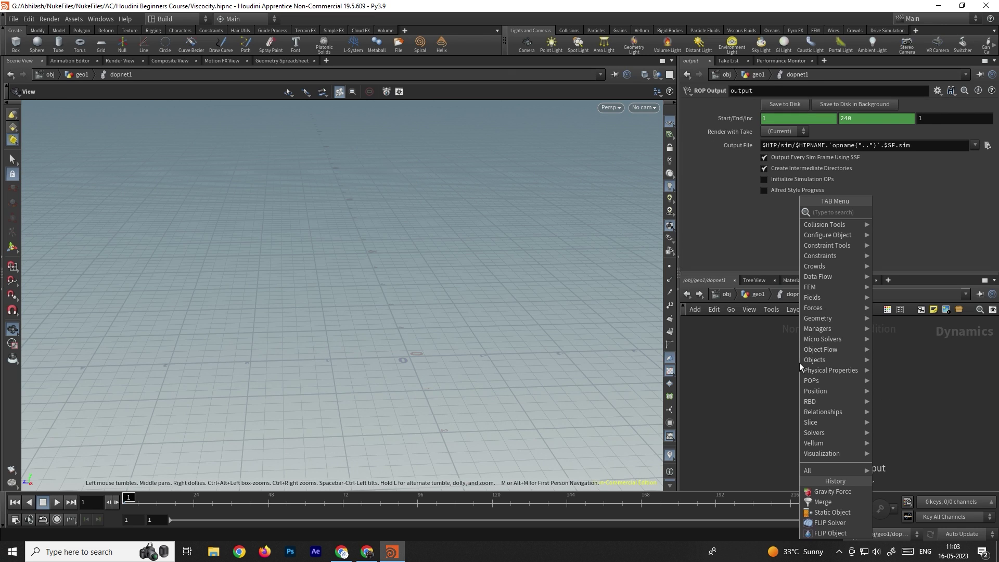
Inside dopnet1, add flipobject1 feeding a new flipsolver1 node
{"action": "type", "text": "flip"}
{"action": "key", "text": "Return"}
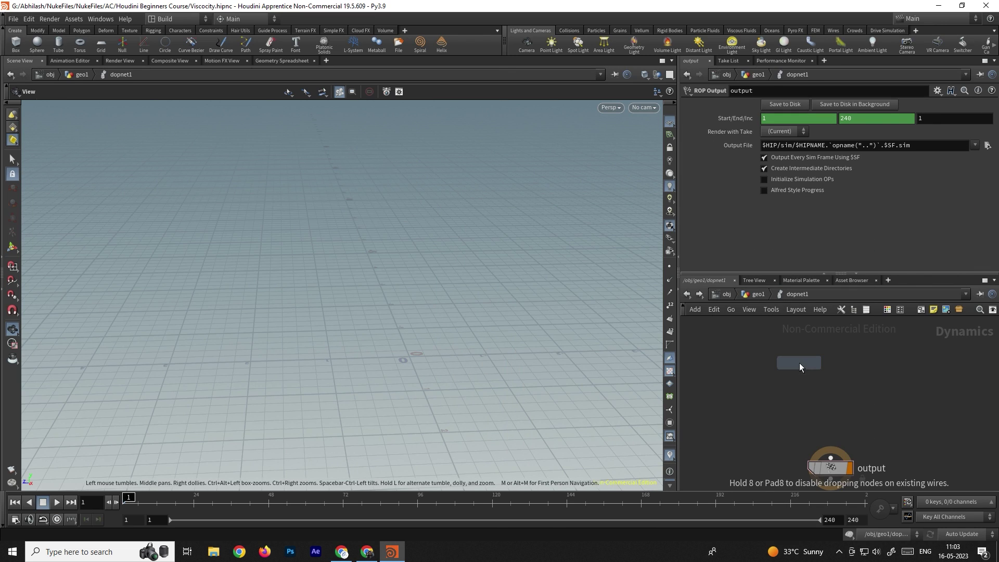
{"action": "left_click", "coordinate": [800, 364]}
{"action": "key", "text": "Tab"}
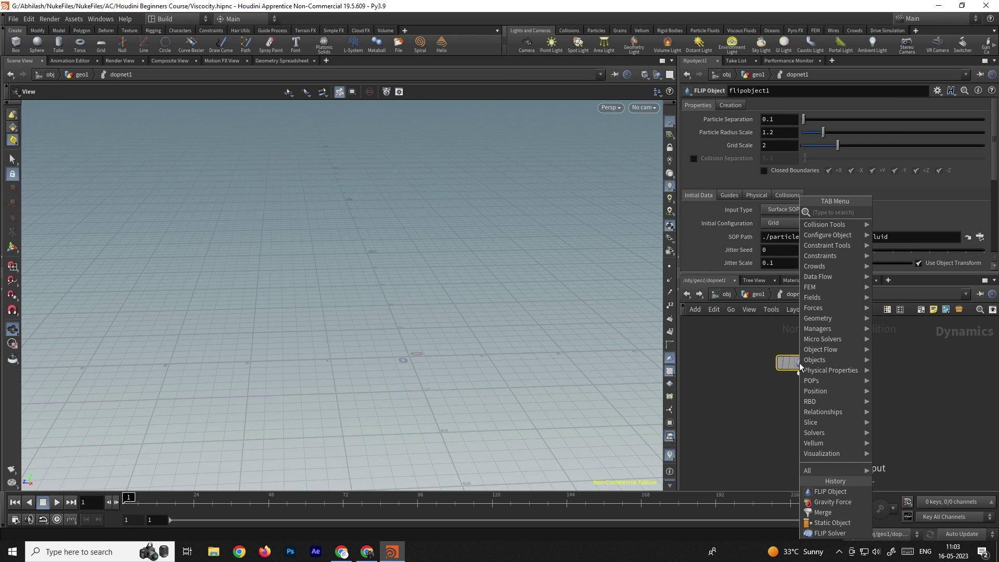
{"action": "type", "text": "flip"}
{"action": "key", "text": "Return"}
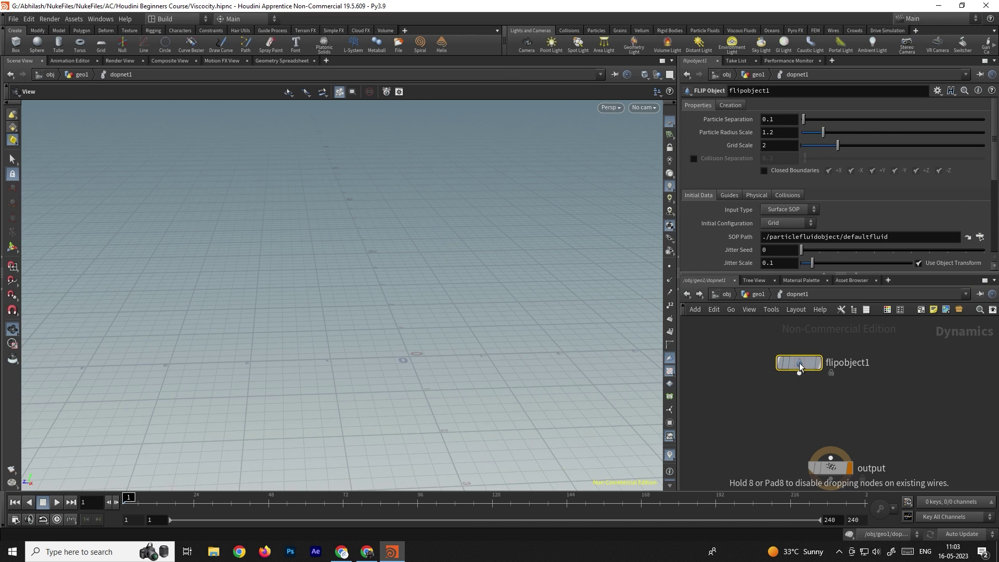
{"action": "left_click", "coordinate": [809, 412]}
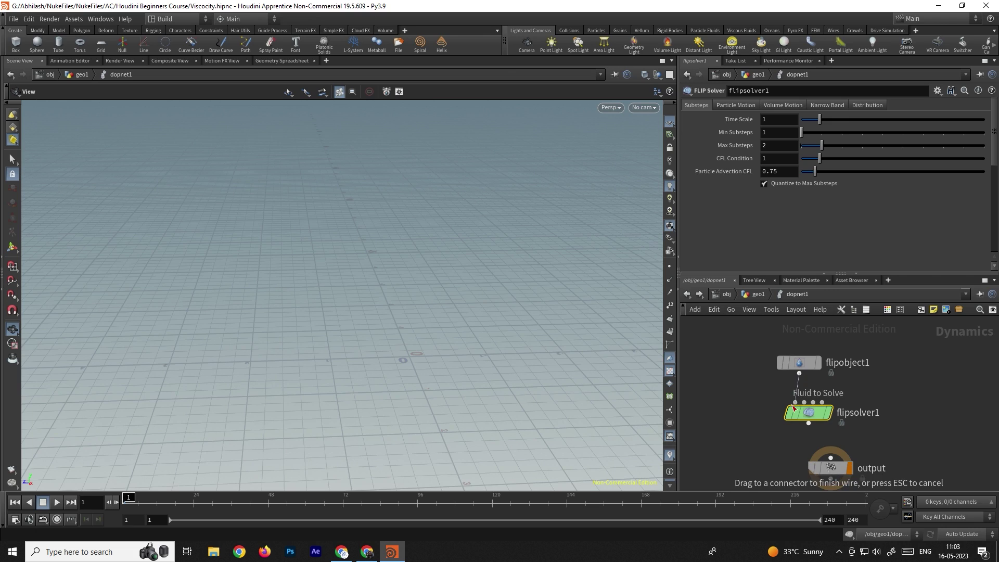
Wire flipsolver1 into the output node and return up to geo1
{"action": "left_click_drag", "start_coordinate": [809, 423], "coordinate": [831, 462]}
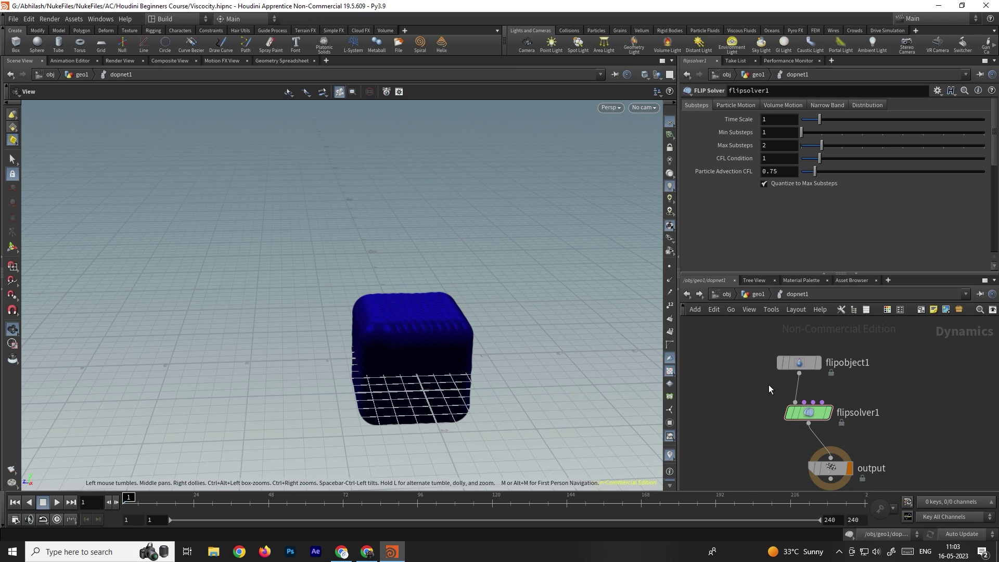
{"action": "middle_click_drag", "start_coordinate": [744, 391], "coordinate": [779, 385]}
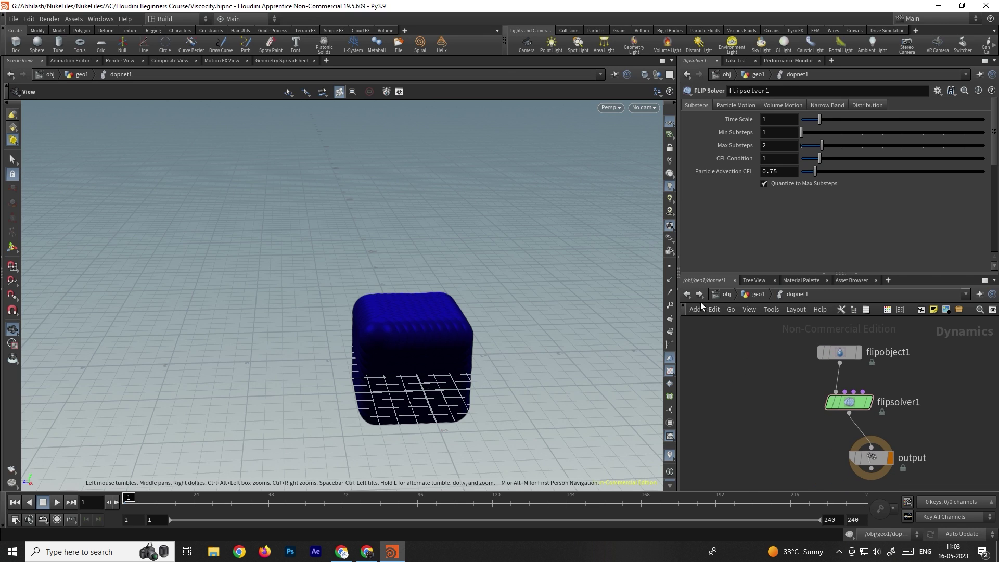
{"action": "key", "text": "u"}
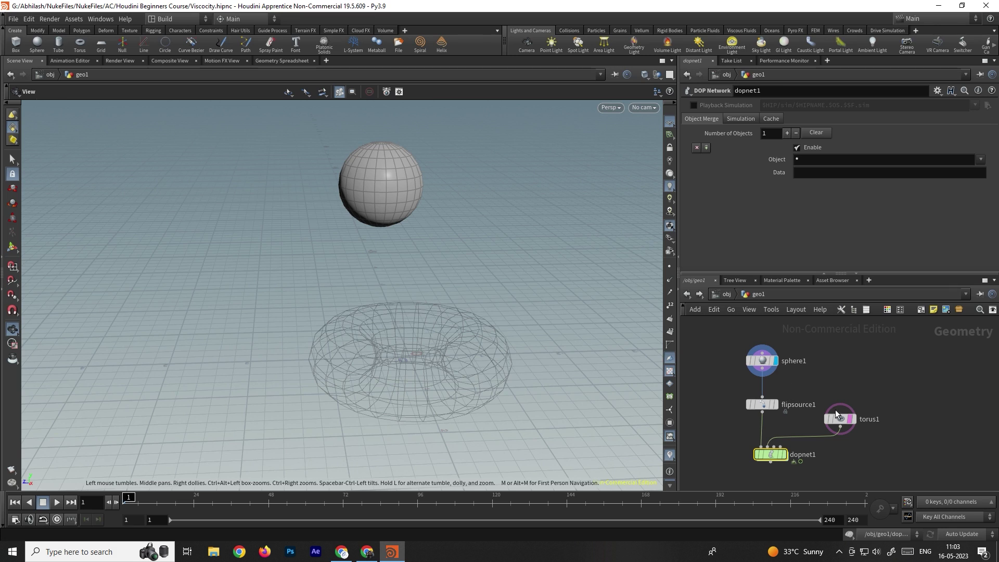
Go back into dopnet1 and add a staticobject1 Static Object node
{"action": "double_click", "coordinate": [772, 454]}
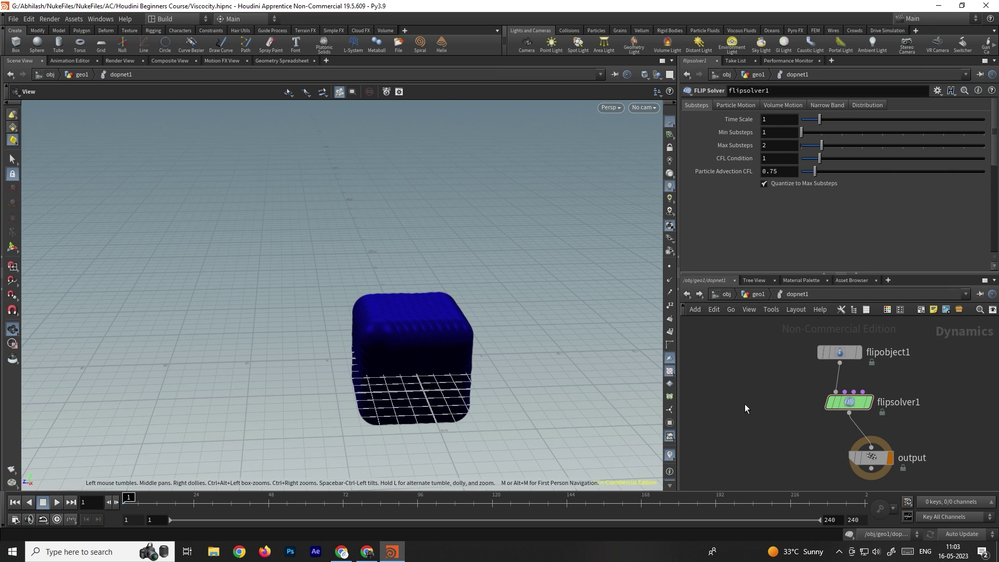
{"action": "key", "text": "Tab"}
{"action": "type", "text": "sta"}
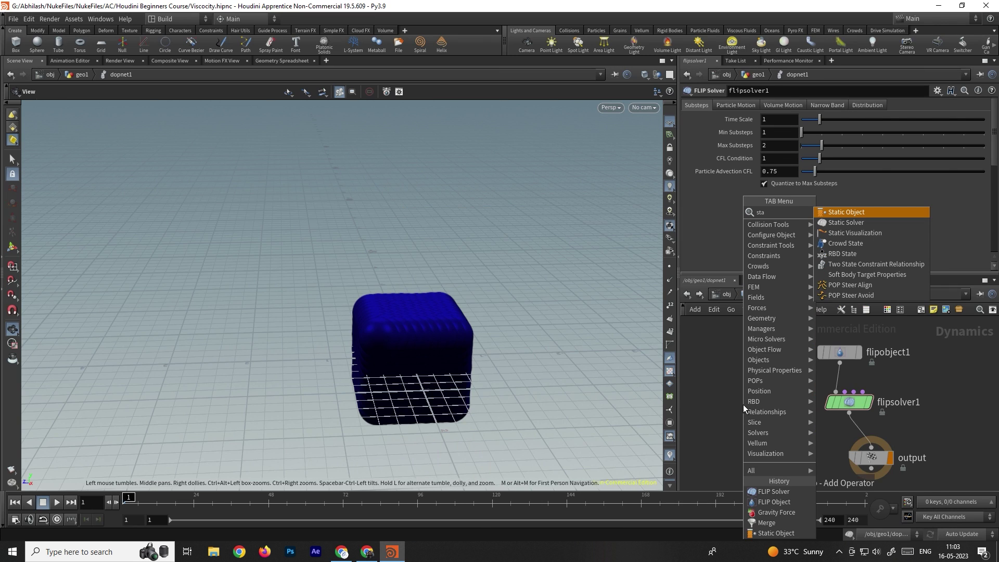
{"action": "key", "text": "Return"}
{"action": "left_click", "coordinate": [744, 405]}
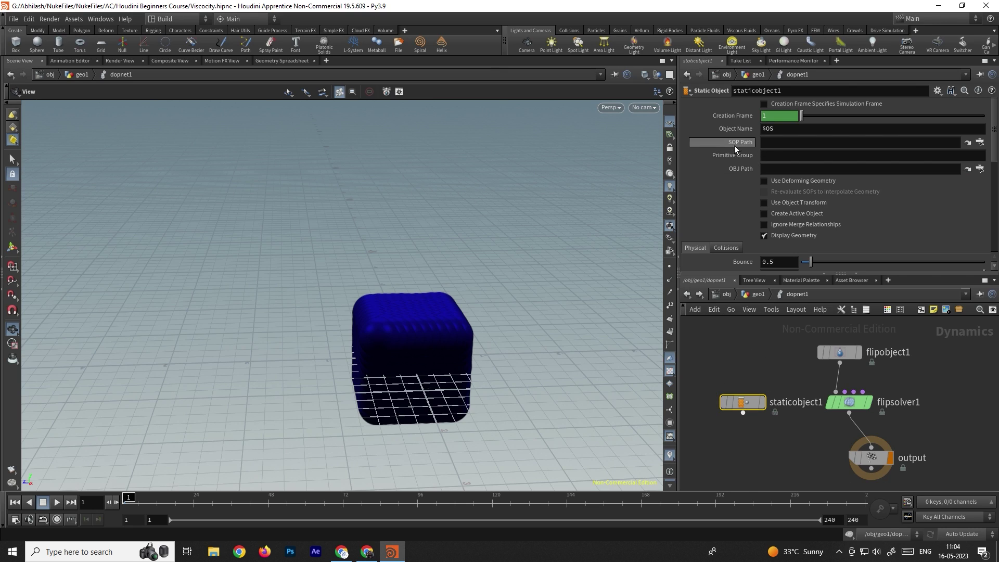
Point staticobject1's SOP Path at /obj/geo1/torus1
{"action": "left_click", "coordinate": [980, 142]}
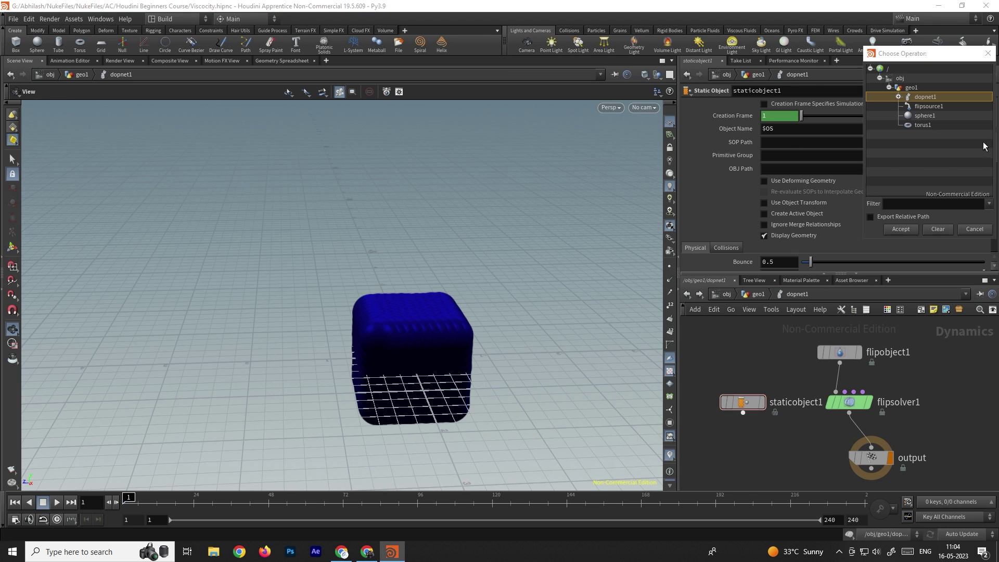
{"action": "left_click", "coordinate": [923, 126]}
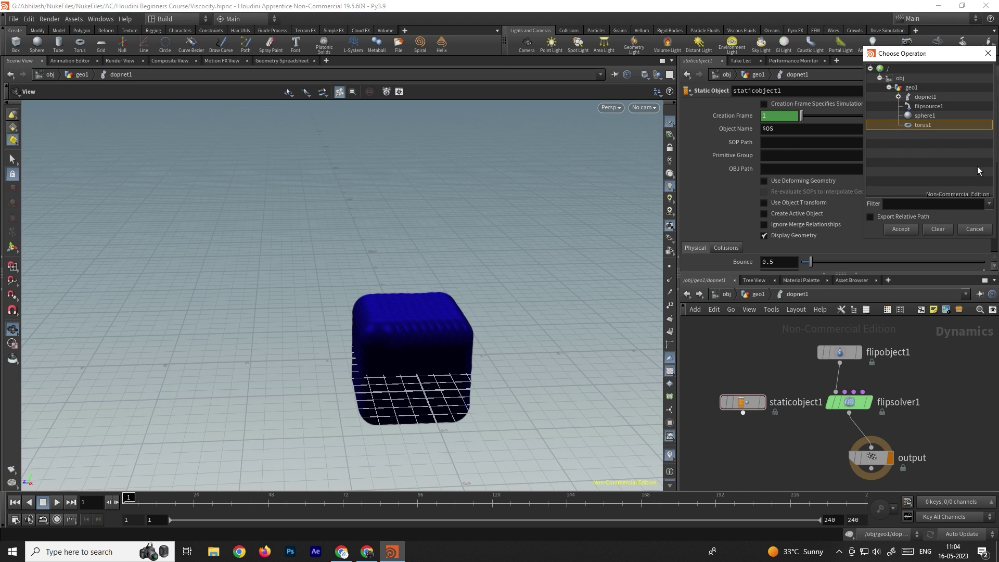
{"action": "left_click", "coordinate": [901, 230]}
{"action": "middle_click_drag", "start_coordinate": [873, 477], "coordinate": [848, 425]}
{"action": "middle_click_drag", "start_coordinate": [793, 394], "coordinate": [767, 437]}
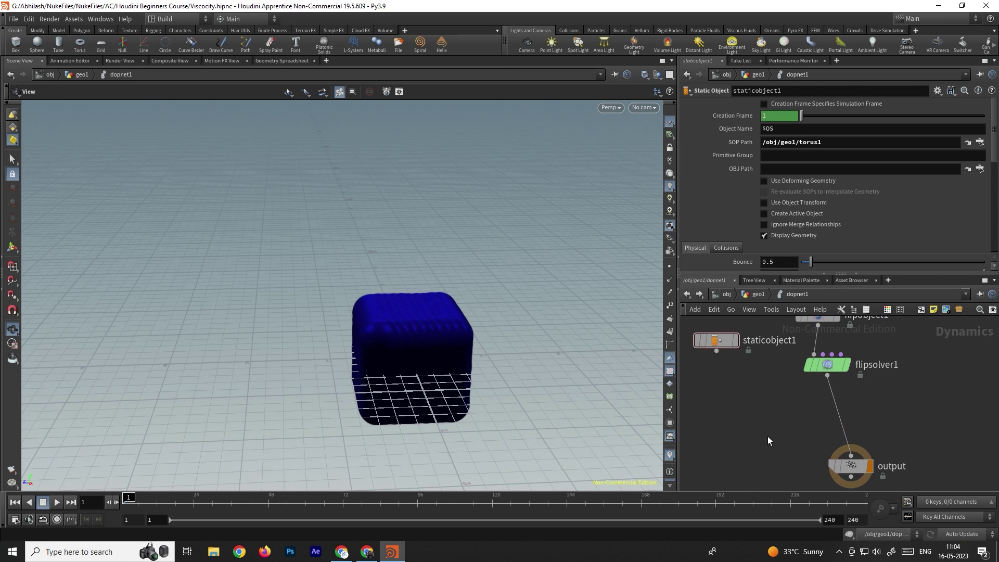
{"action": "key", "text": "Tab"}
Insert merge1 between flipsolver1 and output, and connect staticobject1 into it
{"action": "type", "text": "merg"}
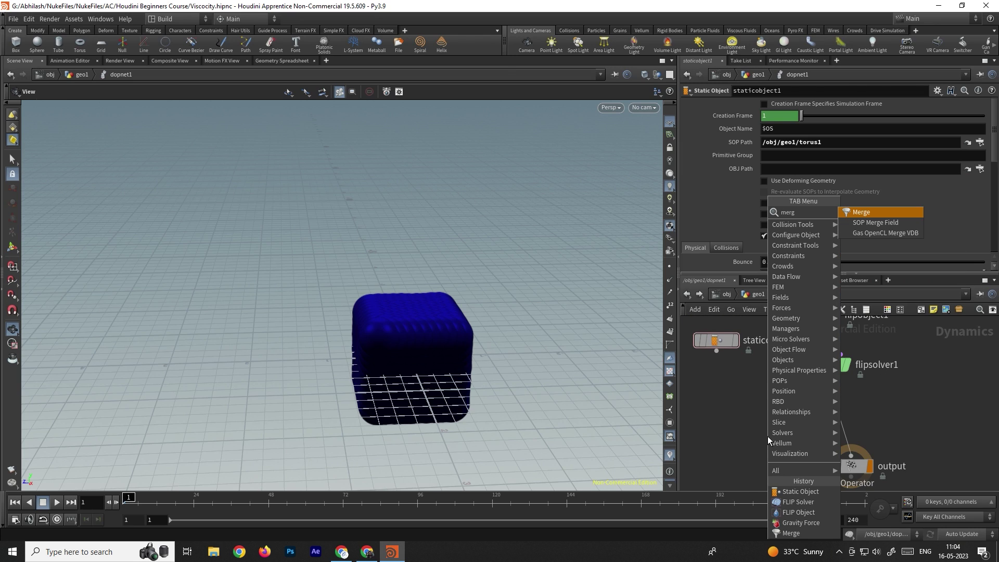
{"action": "key", "text": "Return"}
{"action": "left_click", "coordinate": [783, 421]}
{"action": "left_click_drag", "start_coordinate": [781, 416], "coordinate": [828, 410]}
{"action": "left_click_drag", "start_coordinate": [717, 352], "coordinate": [827, 399]}
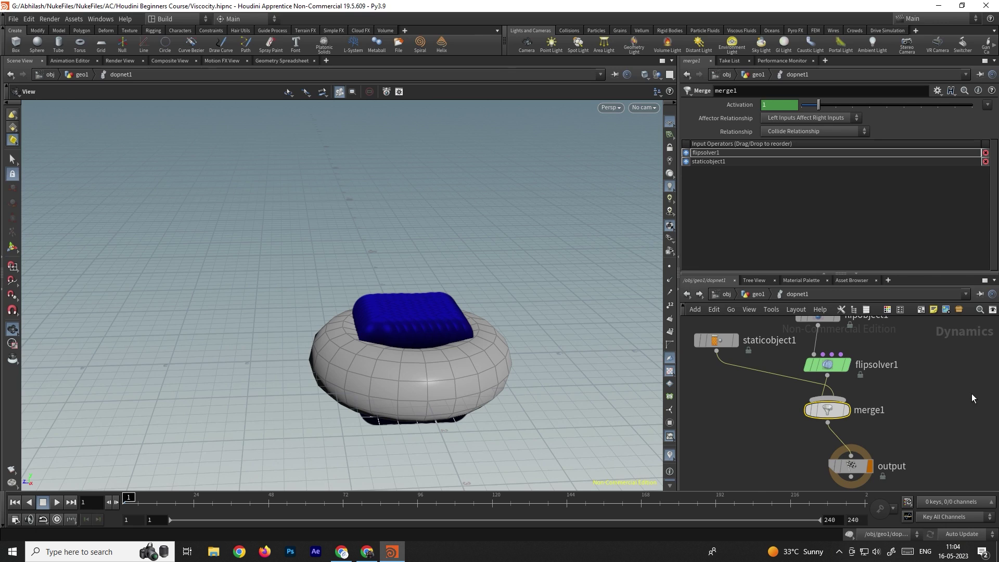
Reorder merge1's Input Operators so staticobject1 comes before flipsolver1
{"action": "left_click", "coordinate": [827, 410]}
{"action": "left_click_drag", "start_coordinate": [688, 163], "coordinate": [688, 152]}
{"action": "middle_click_drag", "start_coordinate": [723, 365], "coordinate": [718, 411]}
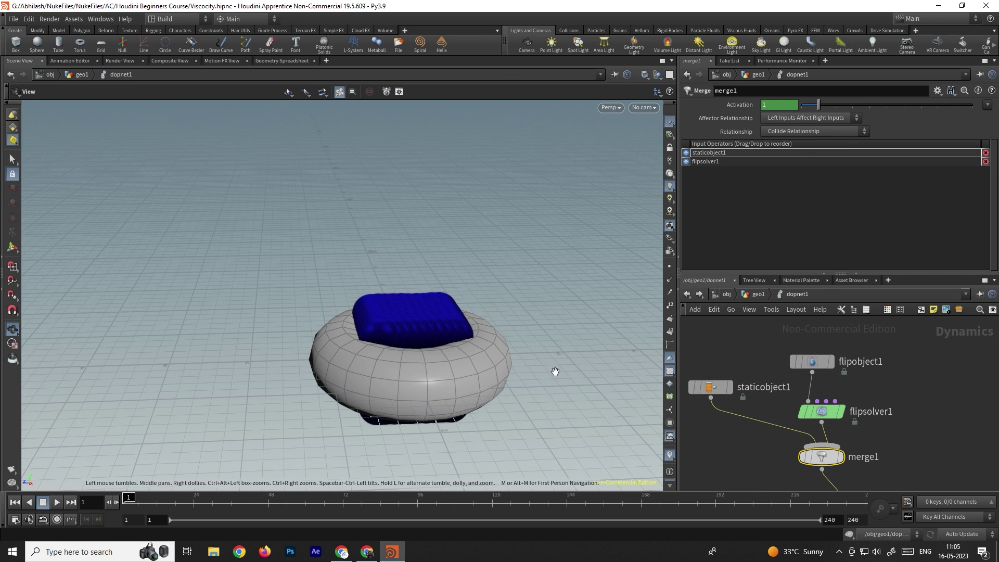
Clear flipobject1's SOP Path so the field is empty
{"action": "left_click", "coordinate": [812, 361]}
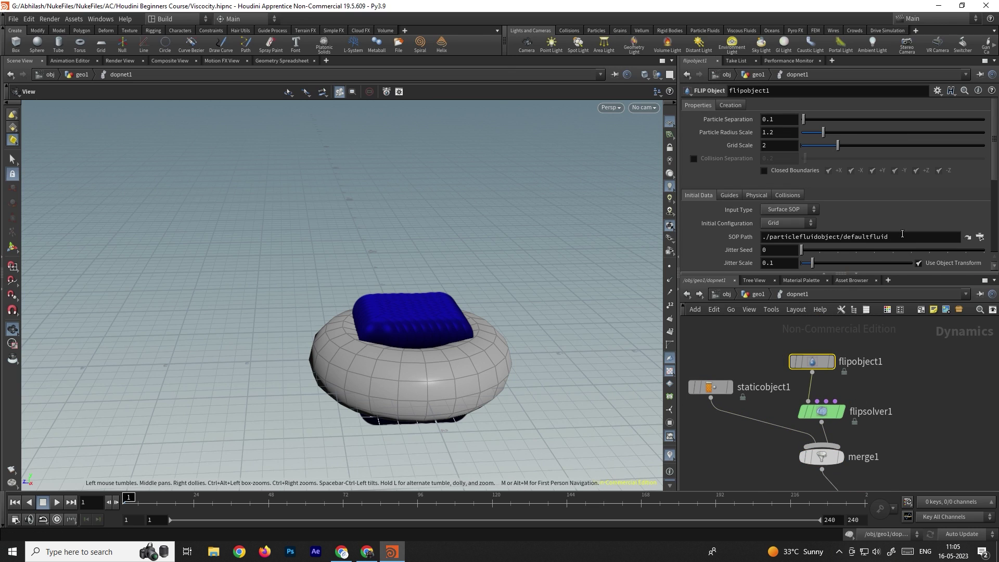
{"action": "left_click_drag", "start_coordinate": [902, 235], "coordinate": [753, 239]}
{"action": "key", "text": "BackSpace"}
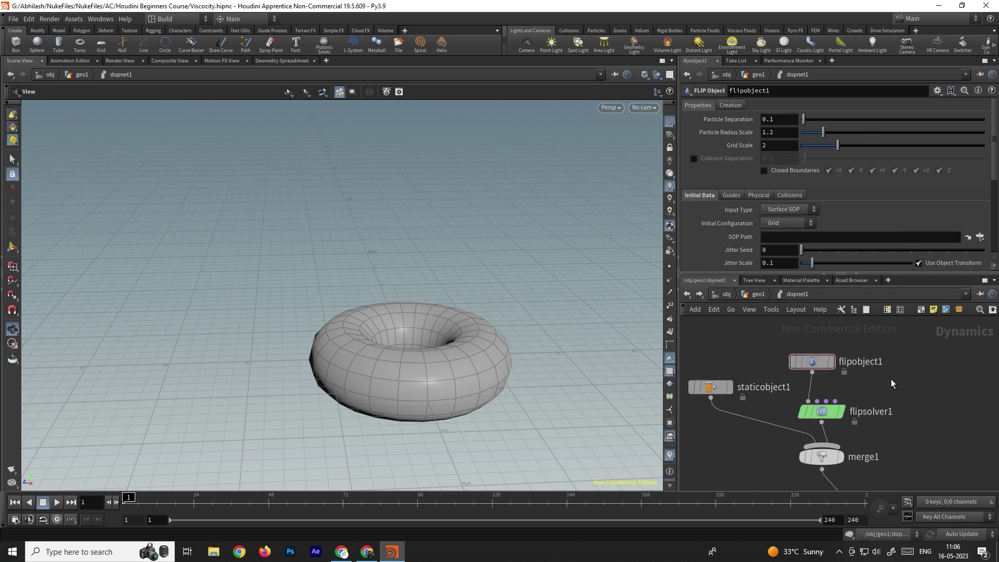
{"action": "middle_click_drag", "start_coordinate": [891, 379], "coordinate": [881, 382]}
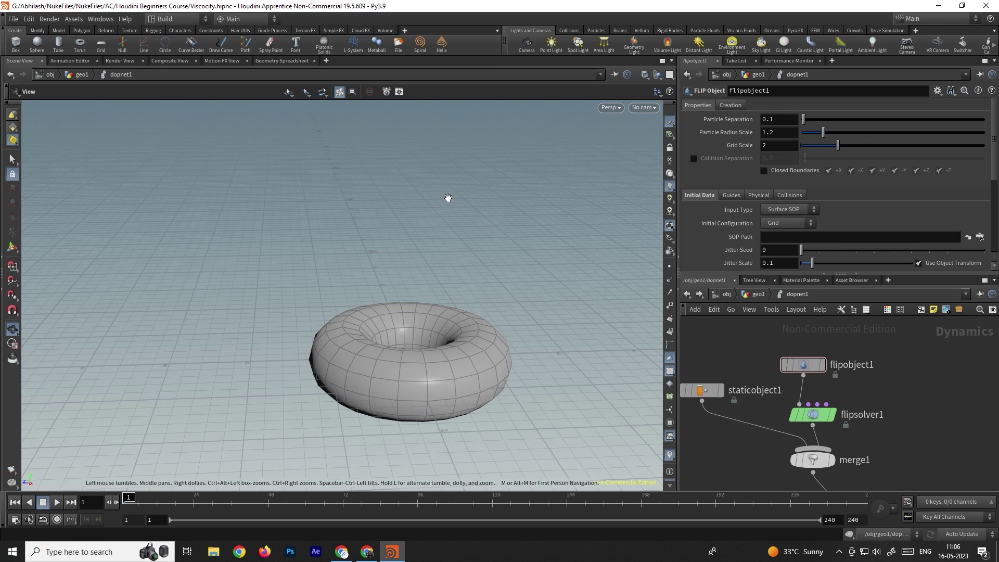
Add volumesource1 and wire it into flipsolver1's fourth, sourcing input
{"action": "key", "text": "Tab"}
{"action": "type", "text": "vol"}
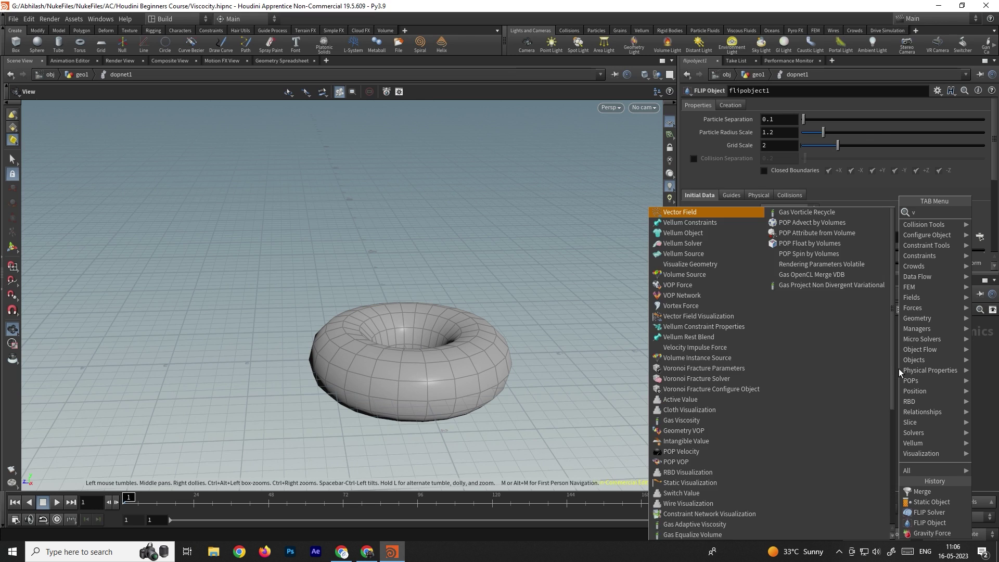
{"action": "key", "text": "Return"}
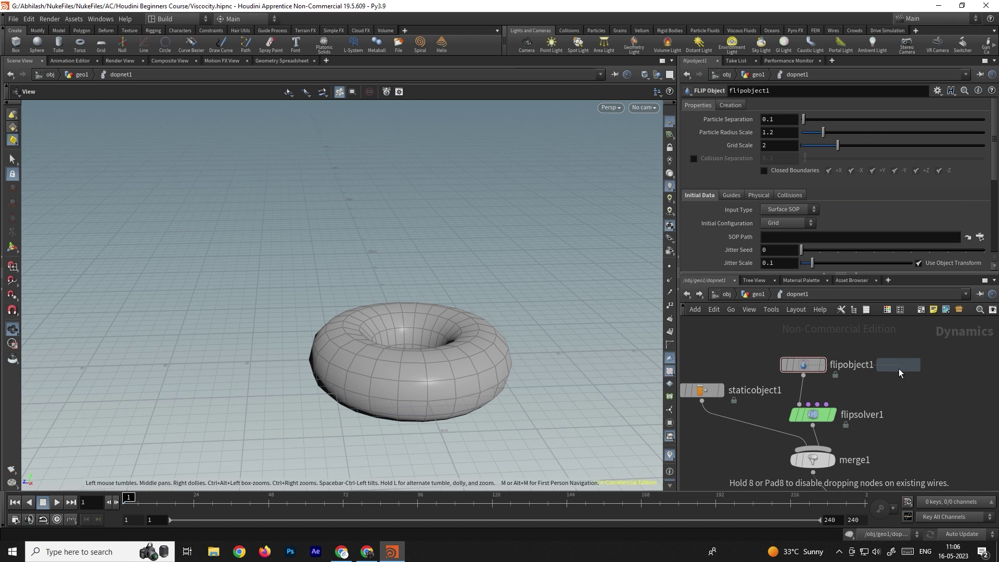
{"action": "left_click", "coordinate": [899, 369]}
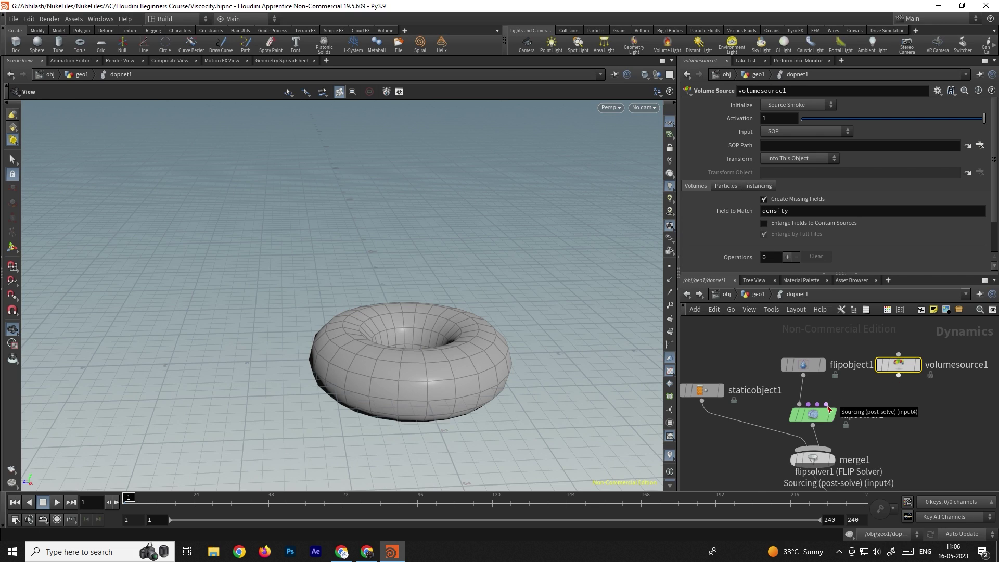
{"action": "left_click_drag", "start_coordinate": [827, 405], "coordinate": [899, 375]}
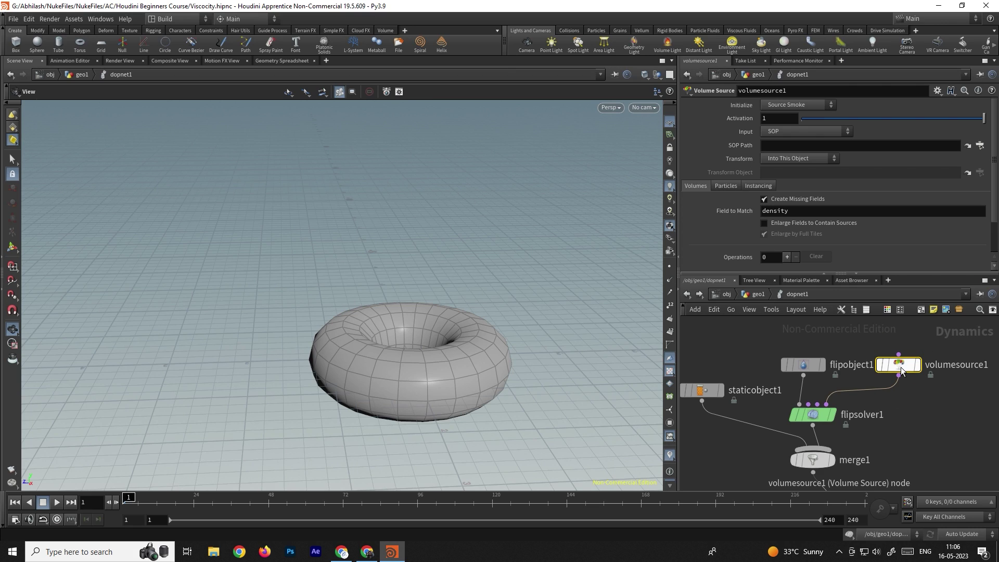
Set volumesource1's Input to First Context Geometry
{"action": "left_click", "coordinate": [774, 132]}
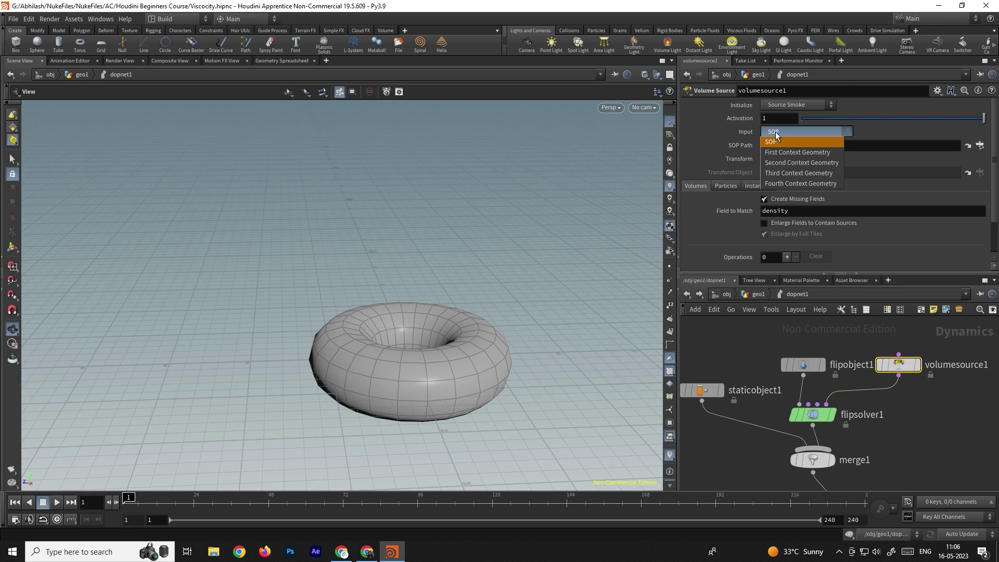
{"action": "left_click", "coordinate": [807, 153]}
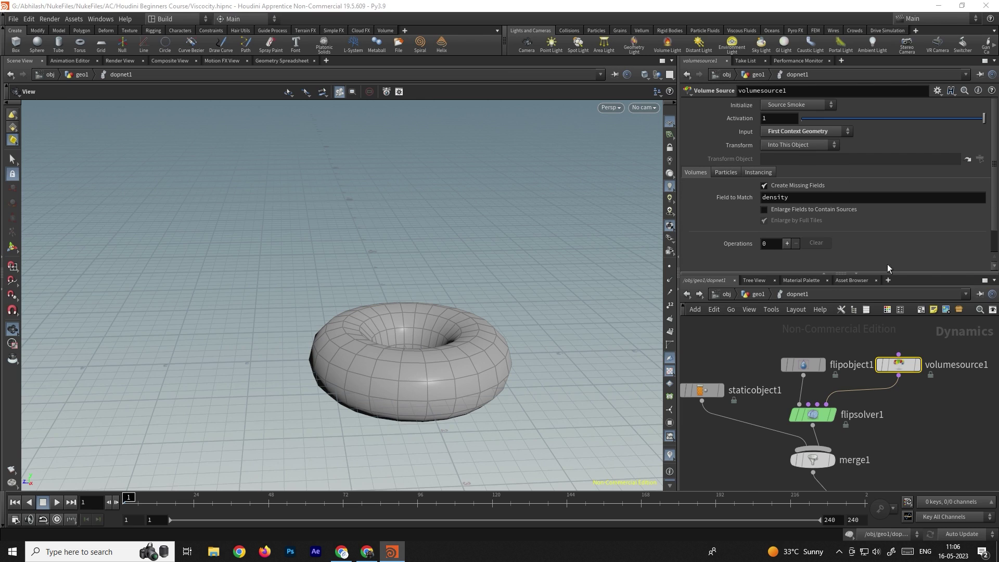
{"action": "left_click", "coordinate": [688, 295]}
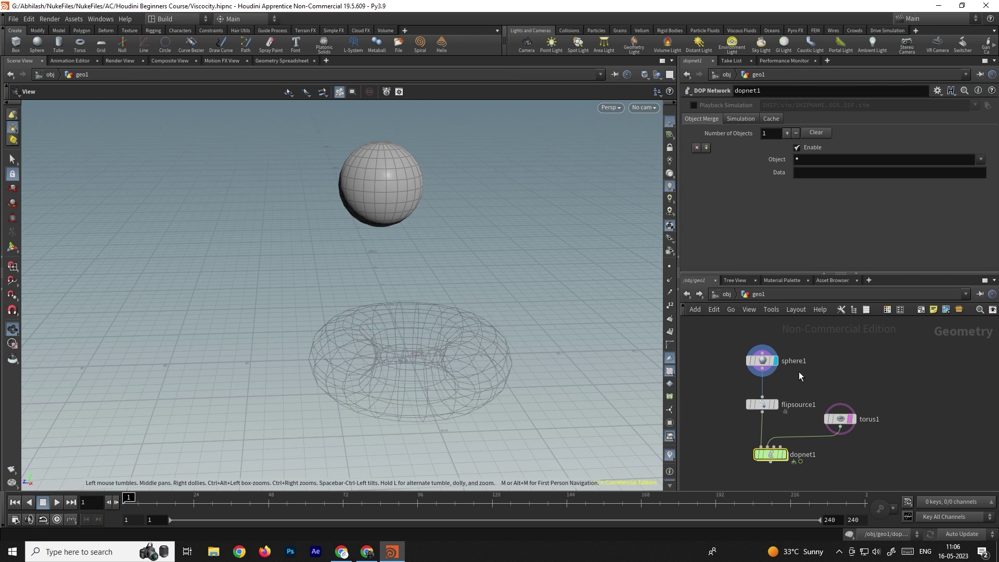
{"action": "double_click", "coordinate": [772, 457]}
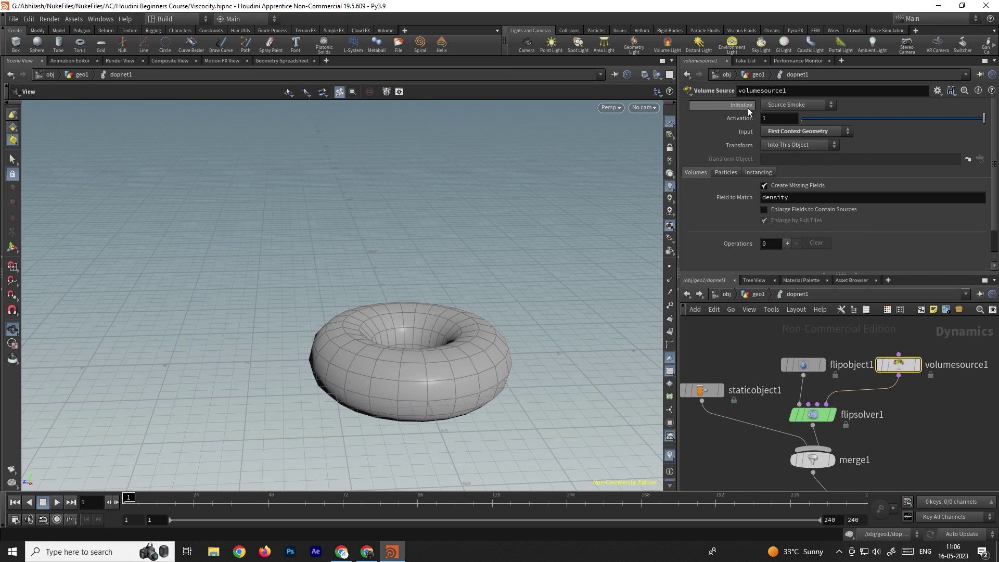
Initialize volumesource1 as Source FLIP, then bring up flipobject1's Guides settings
{"action": "left_click", "coordinate": [788, 105]}
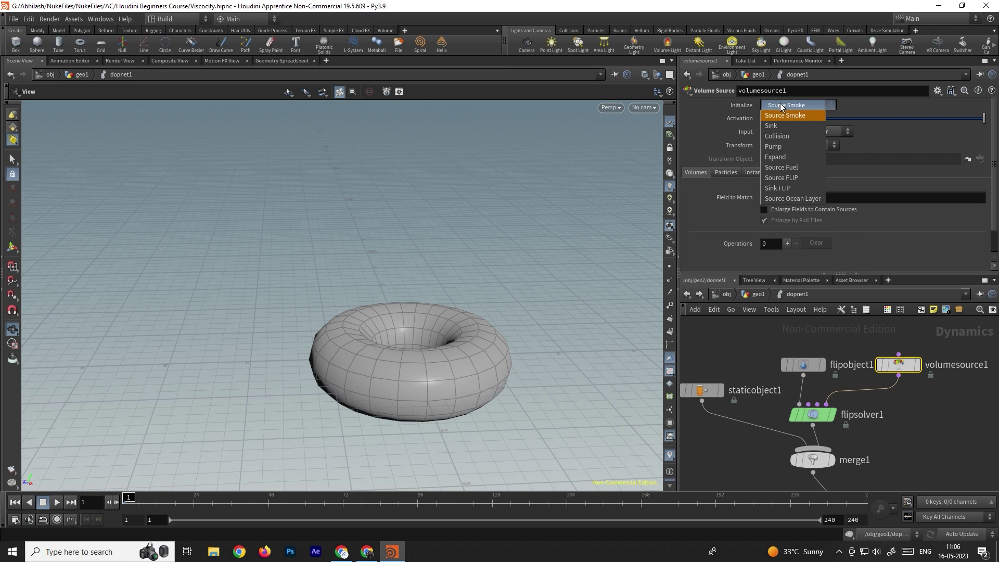
{"action": "left_click", "coordinate": [799, 177]}
{"action": "left_click_drag", "start_coordinate": [520, 241], "coordinate": [417, 207]}
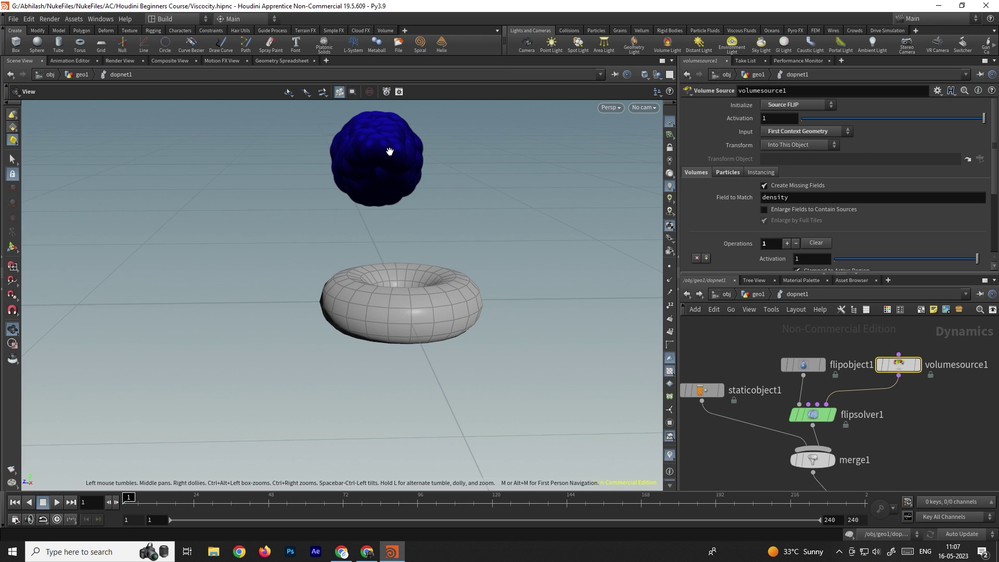
{"action": "middle_click_drag", "start_coordinate": [755, 382], "coordinate": [761, 387]}
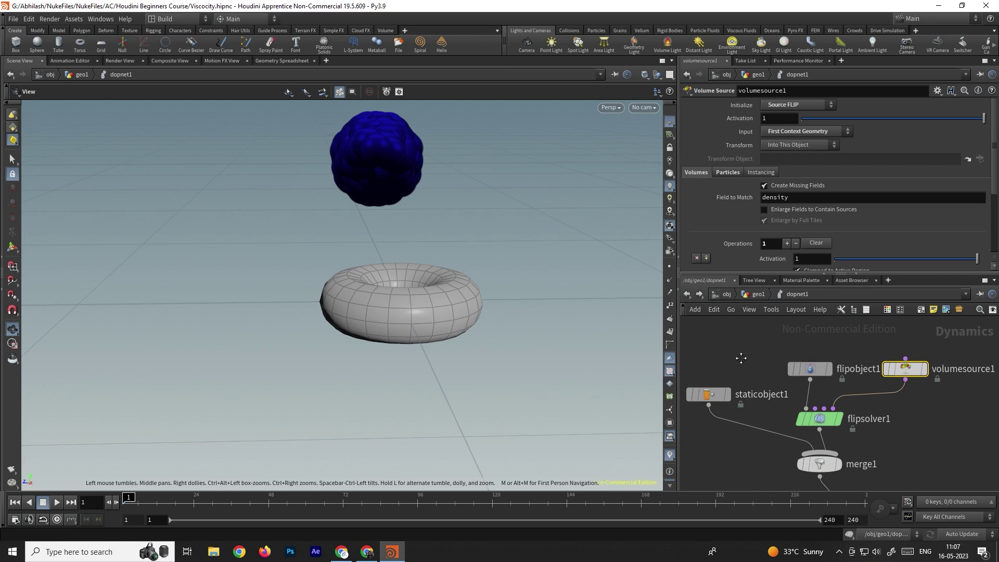
{"action": "left_click", "coordinate": [811, 372]}
{"action": "left_click", "coordinate": [734, 196]}
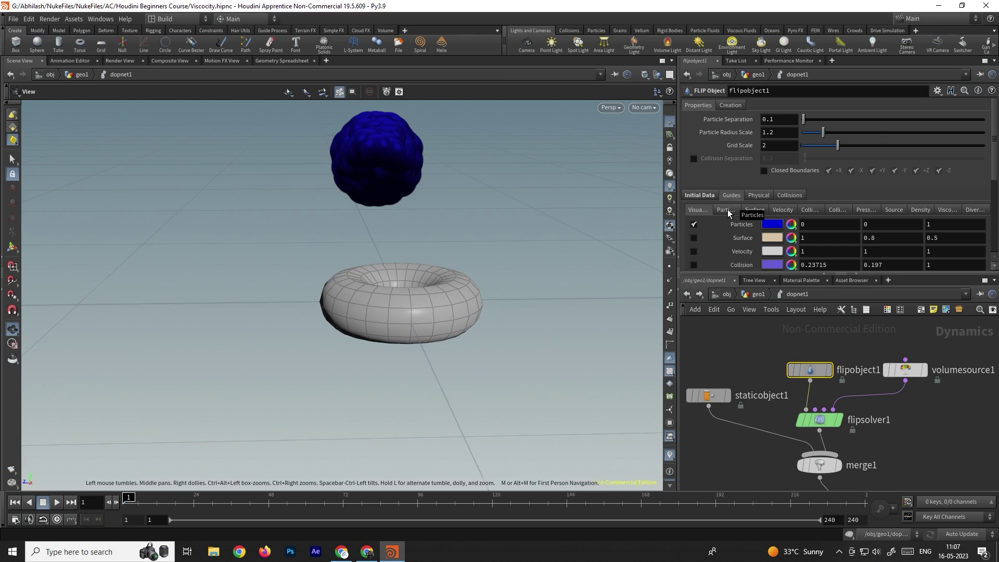
Set flipobject1's particle guide Visualization to Particles, then return to geo1
{"action": "left_click", "coordinate": [728, 209]}
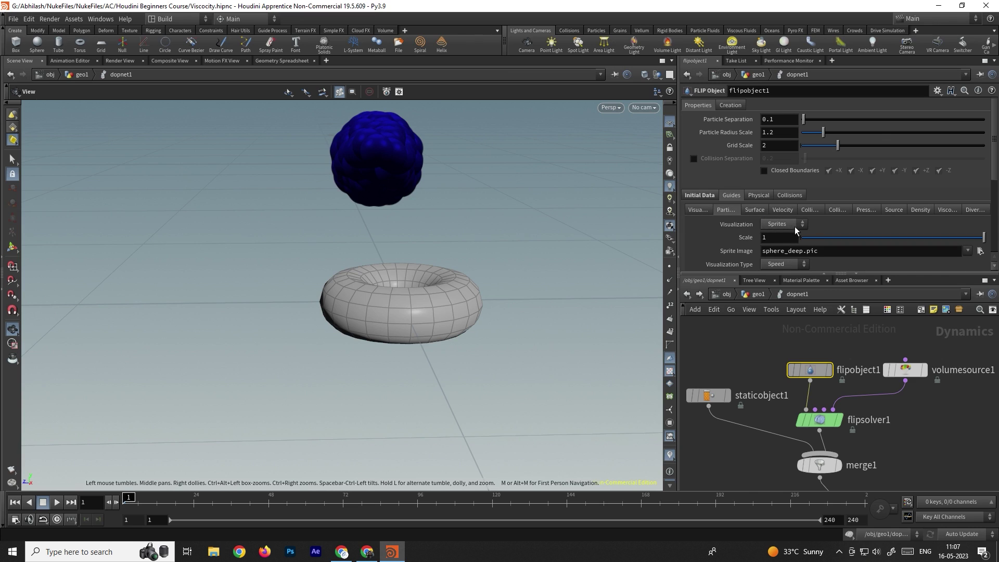
{"action": "left_click", "coordinate": [784, 225]}
{"action": "left_click", "coordinate": [777, 265]}
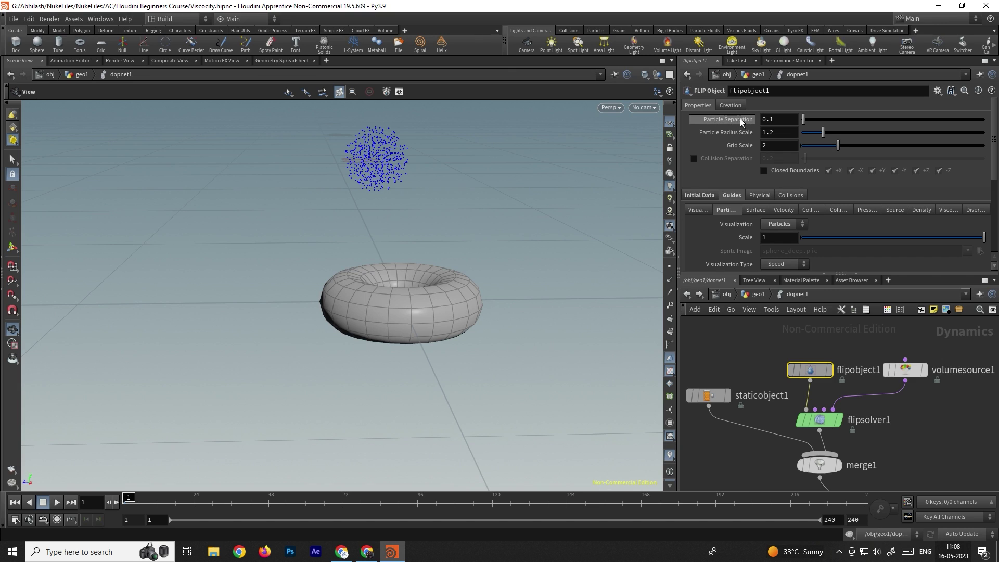
{"action": "left_click", "coordinate": [700, 294]}
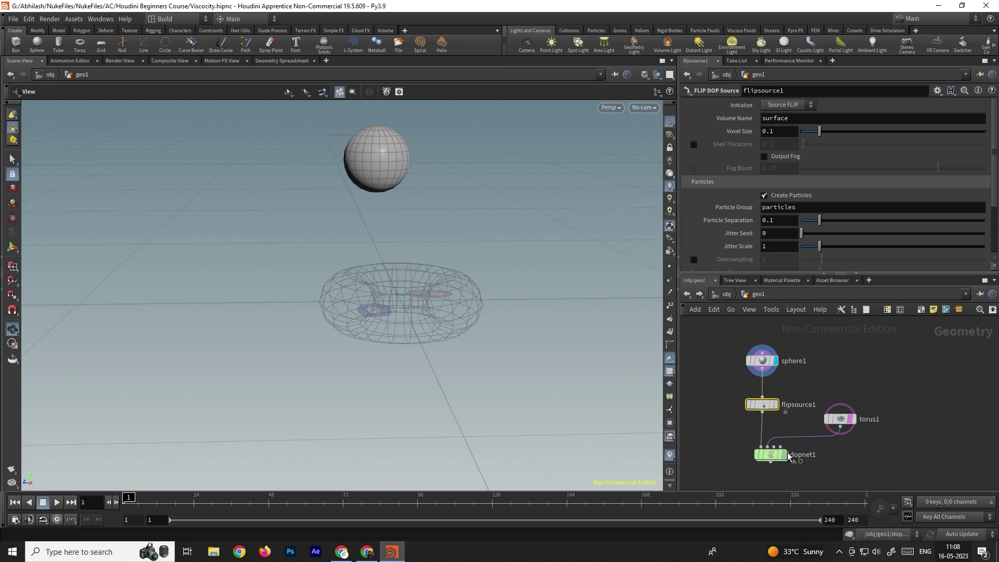
Link flipsource1's Particle Separation to the copied flipobject1 Particle Separation parameter
{"action": "double_click", "coordinate": [772, 454]}
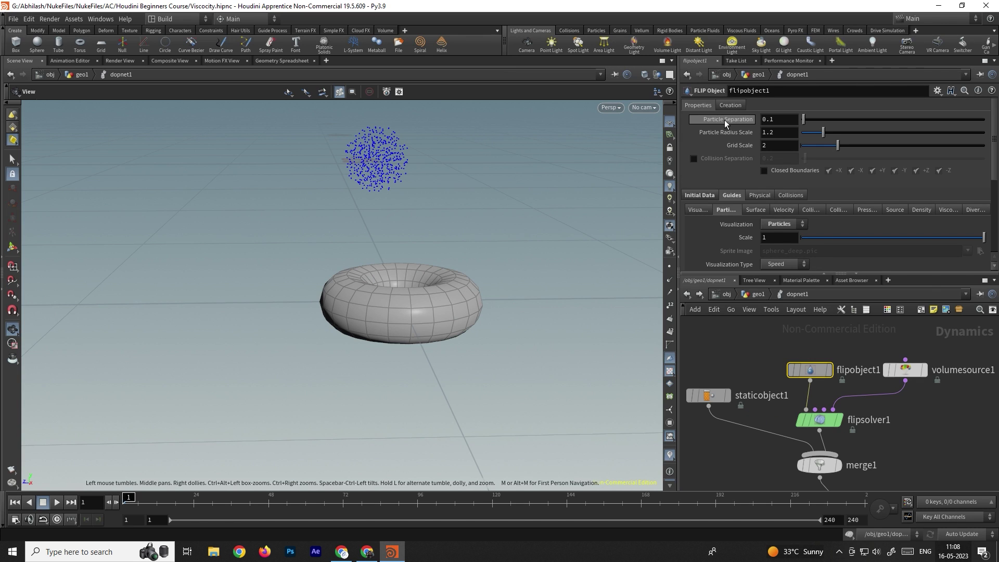
{"action": "right_click", "coordinate": [738, 121]}
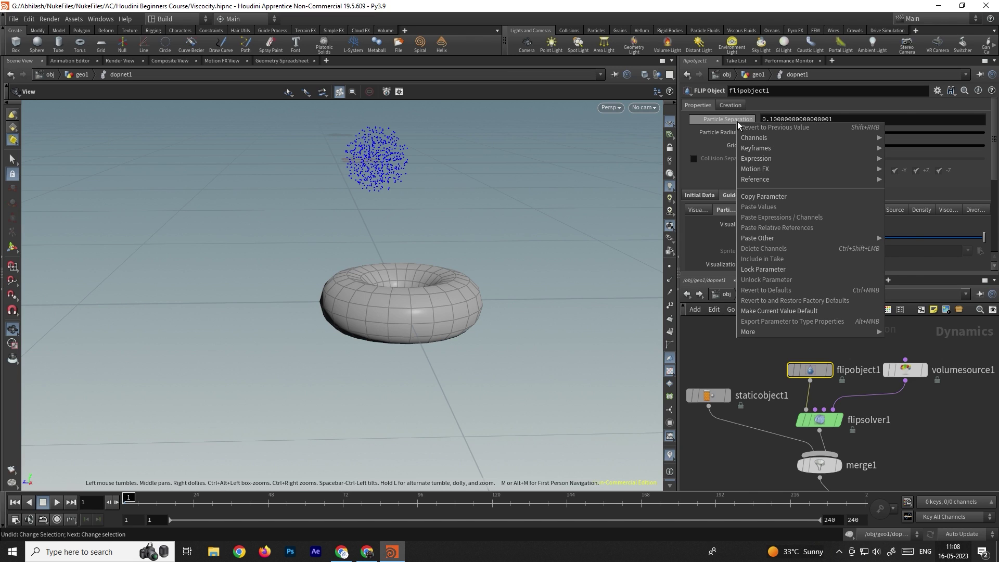
{"action": "left_click", "coordinate": [764, 196]}
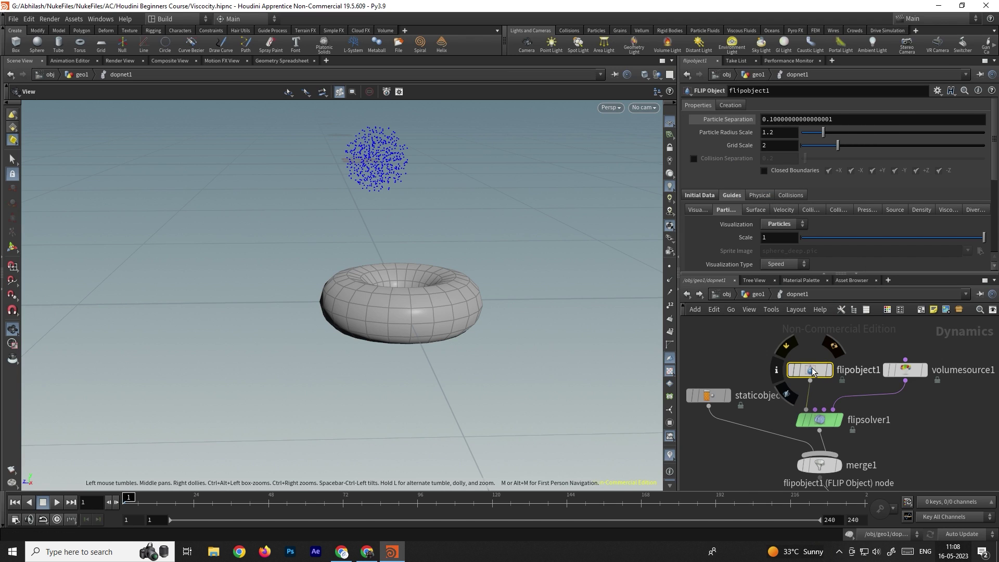
{"action": "left_click", "coordinate": [690, 298]}
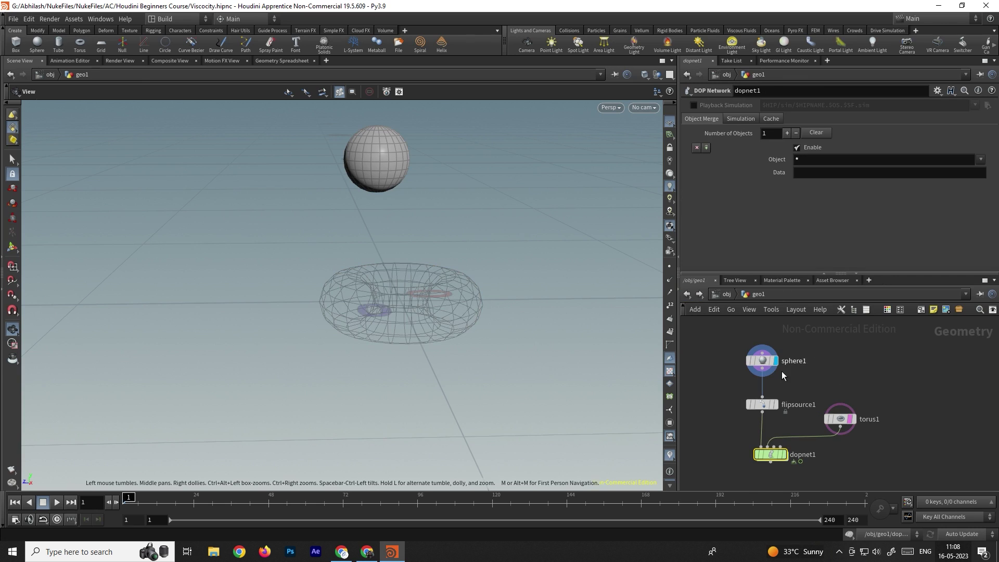
{"action": "left_click", "coordinate": [765, 405]}
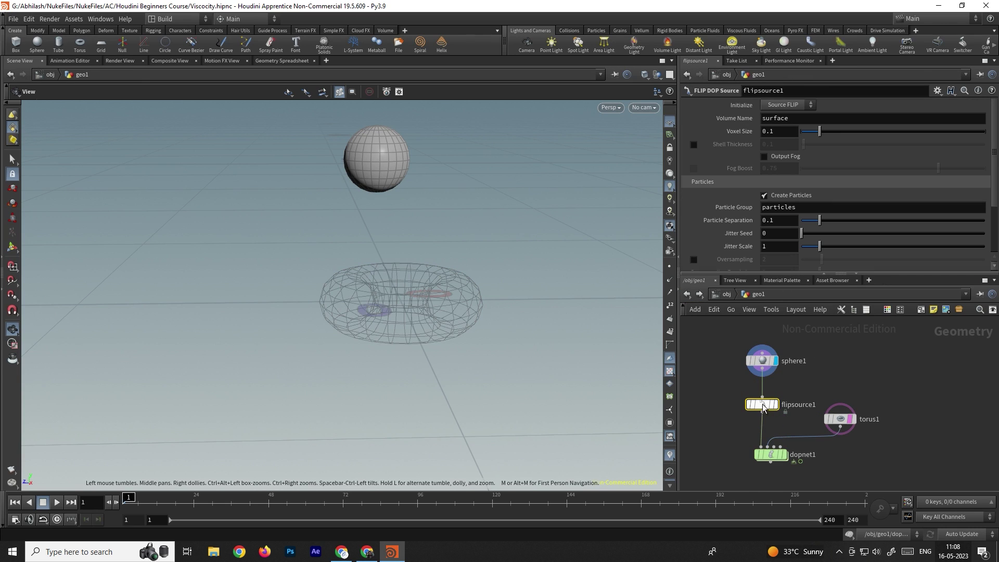
{"action": "right_click", "coordinate": [741, 218]}
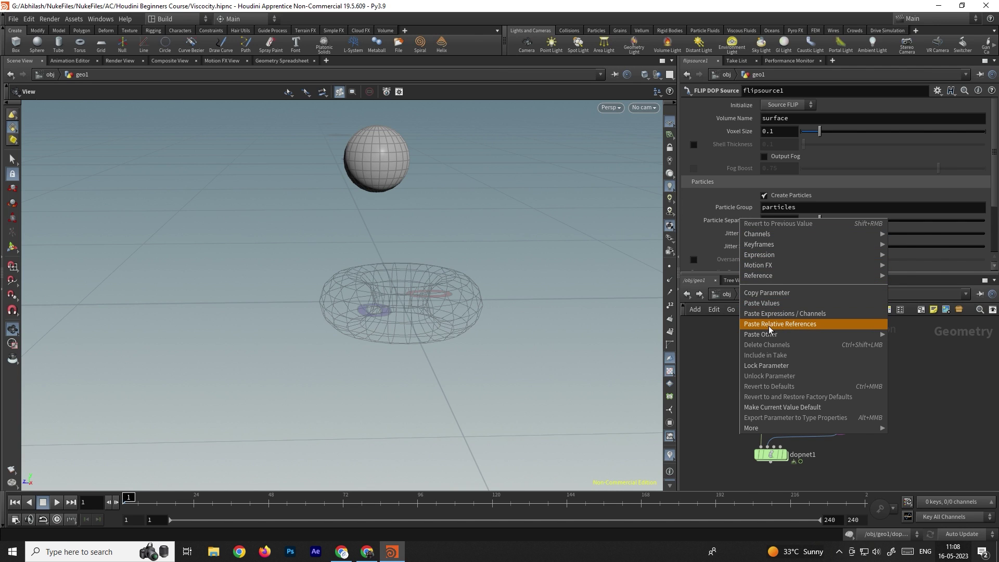
{"action": "left_click", "coordinate": [783, 314]}
Set flipobject1's Particle Separation to 0.03
{"action": "left_click", "coordinate": [771, 456]}
{"action": "double_click", "coordinate": [771, 456]}
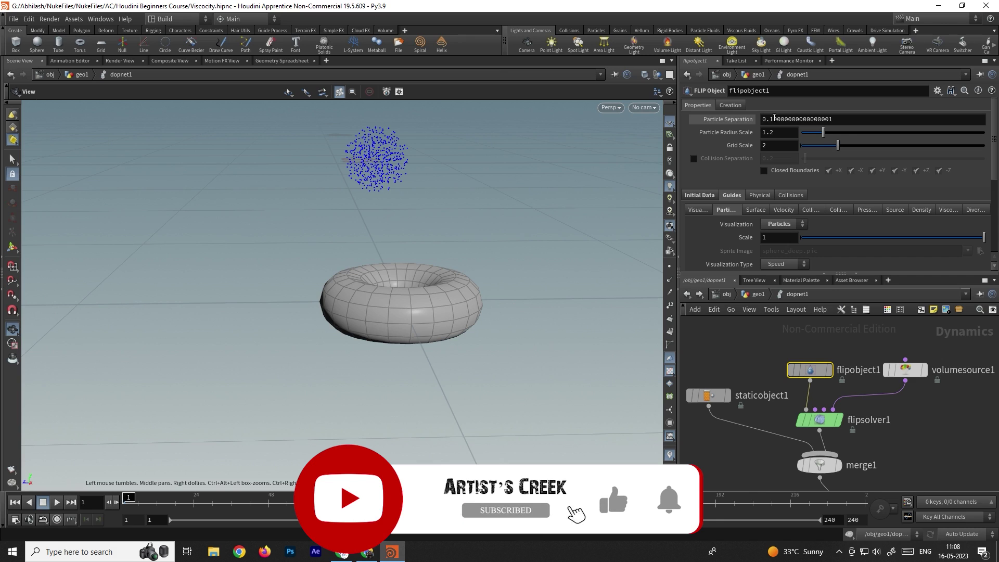
{"action": "left_click", "coordinate": [688, 294]}
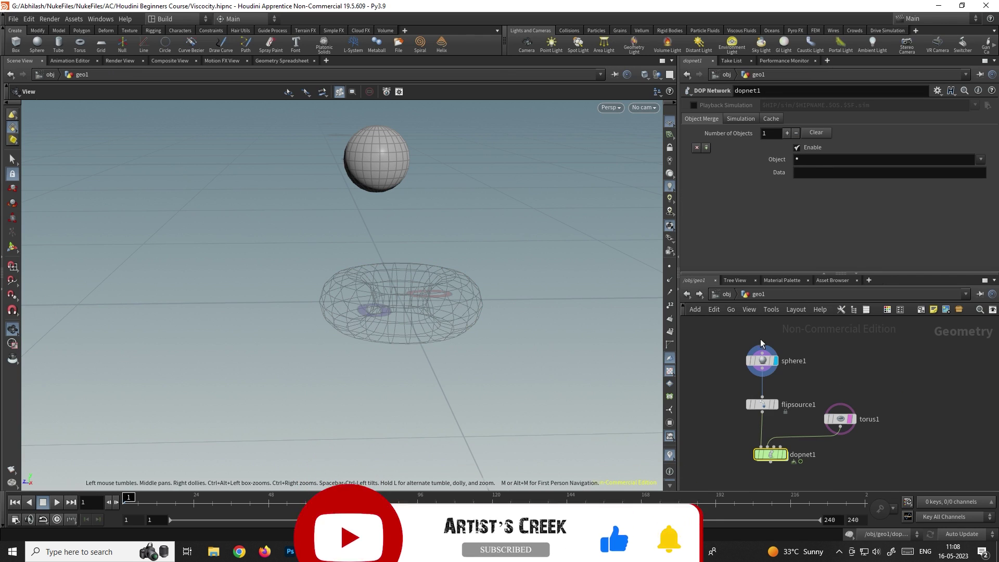
{"action": "double_click", "coordinate": [771, 458]}
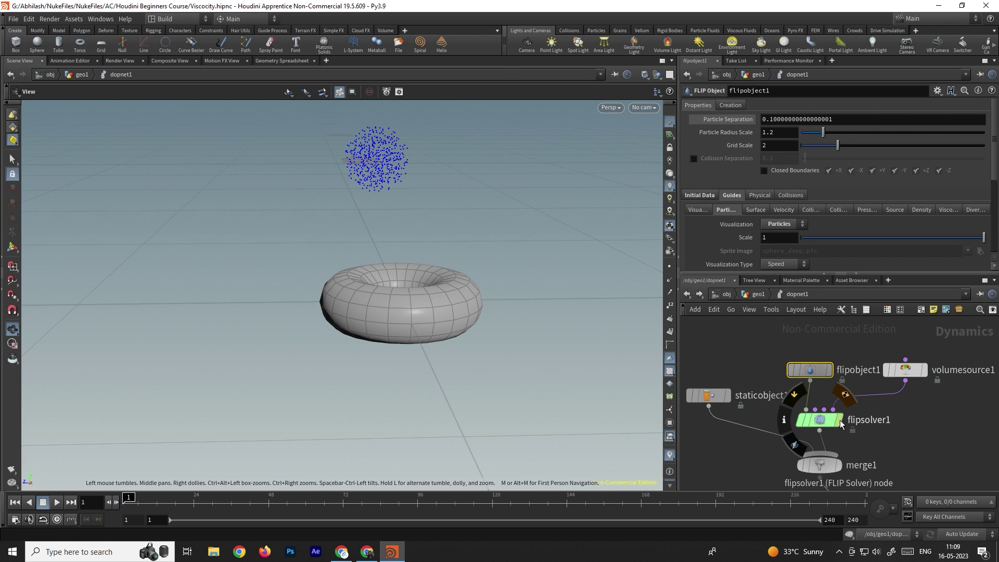
{"action": "left_click", "coordinate": [819, 419]}
{"action": "left_click", "coordinate": [812, 370]}
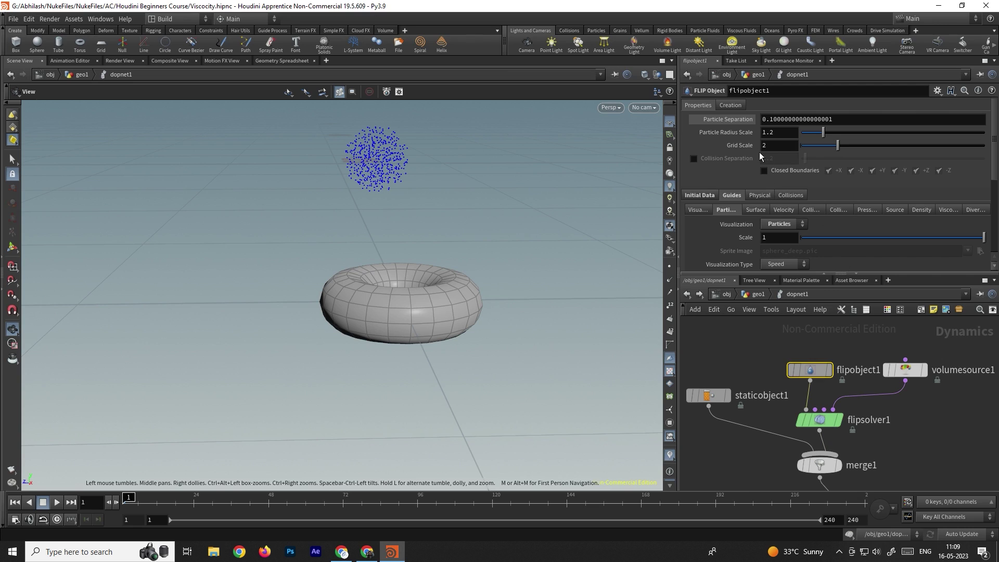
{"action": "left_click", "coordinate": [845, 118]}
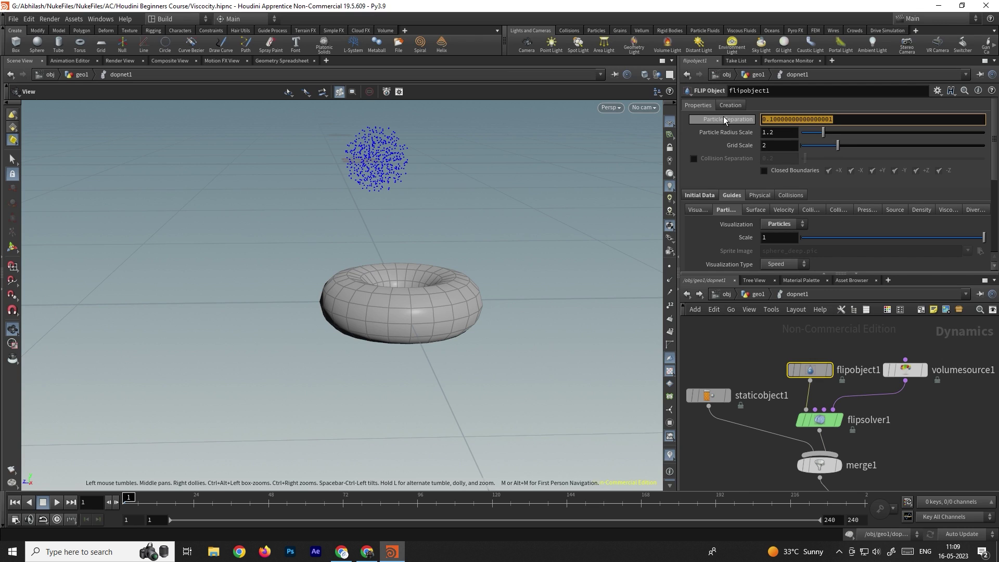
{"action": "mouse_move", "coordinate": [725, 120]}
{"action": "type", "text": "0.03"}
{"action": "key", "text": "Return"}
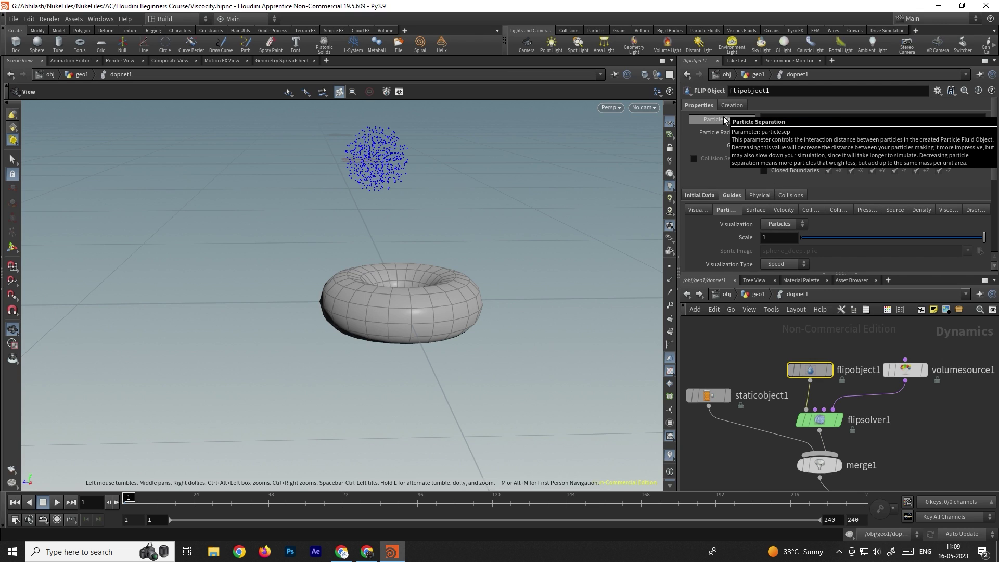
Play the simulation briefly, stop it, and return to frame 1
{"action": "left_click", "coordinate": [752, 352]}
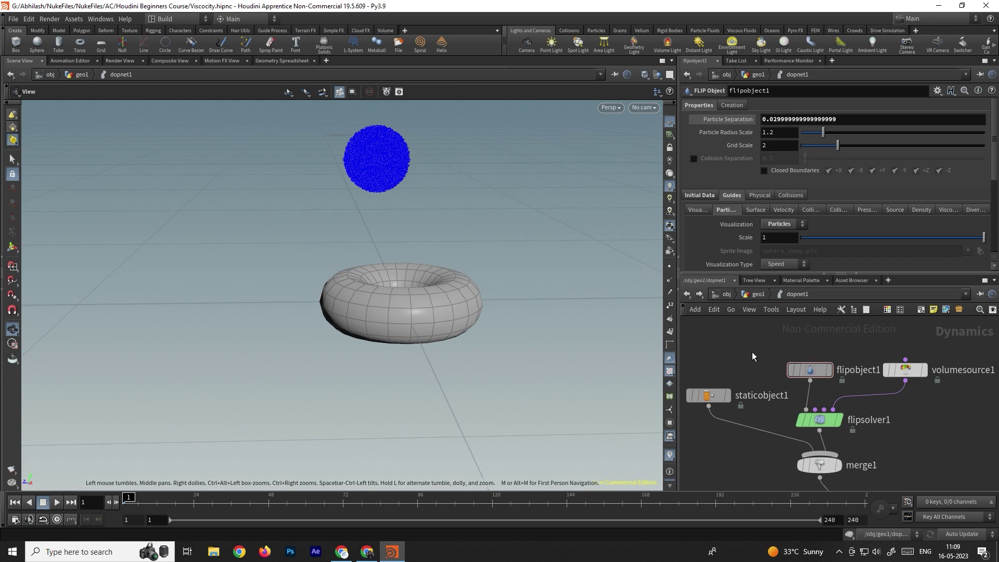
{"action": "left_click", "coordinate": [58, 506]}
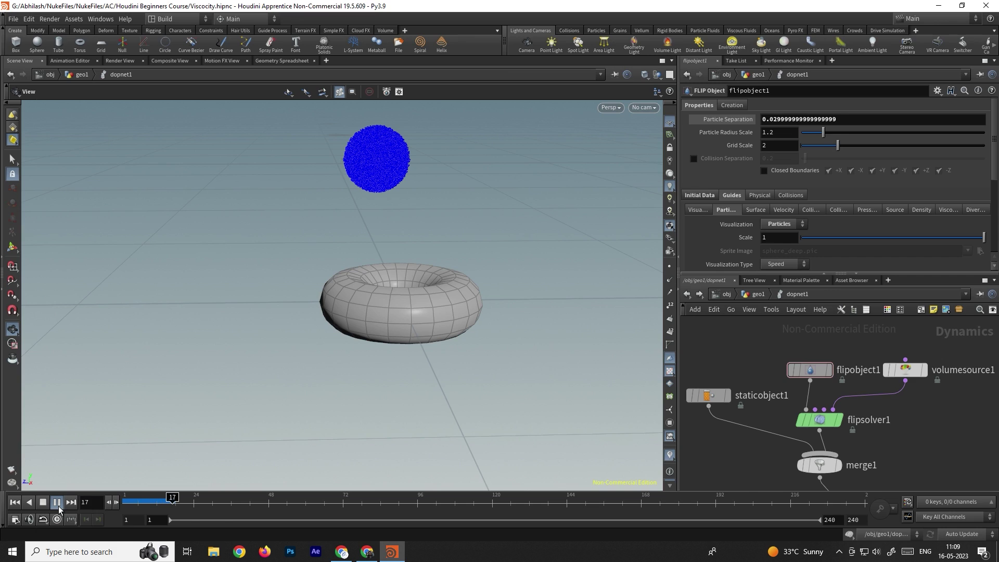
{"action": "left_click", "coordinate": [42, 502]}
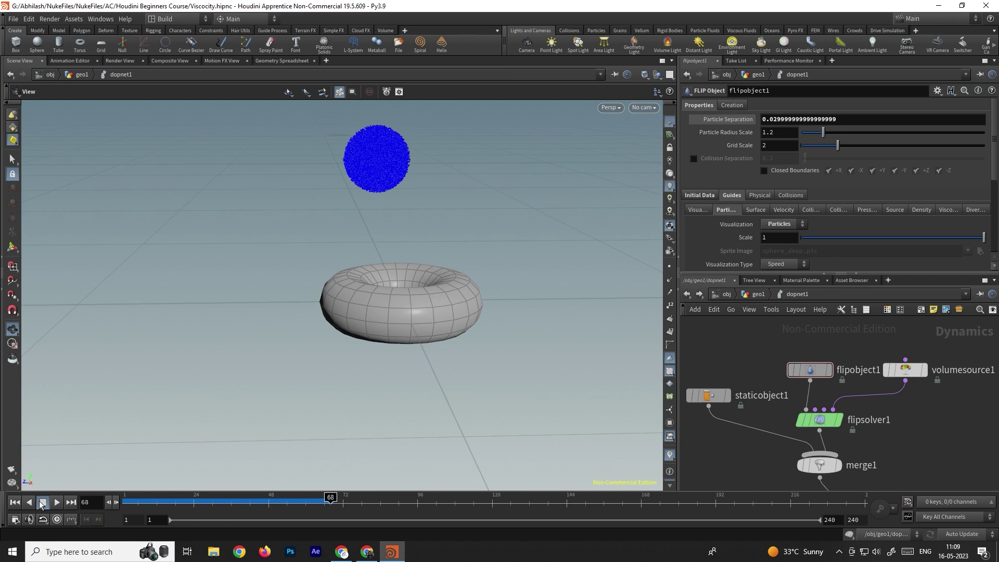
{"action": "left_click", "coordinate": [15, 502]}
Insert a gravity1 Gravity Force node on the wire below merge1
{"action": "middle_click_drag", "start_coordinate": [844, 443], "coordinate": [843, 353]}
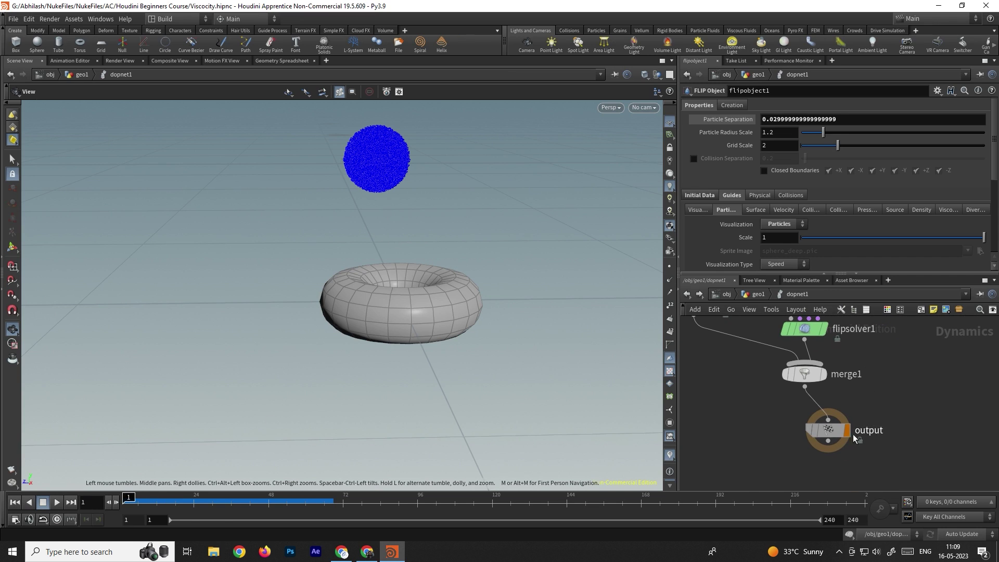
{"action": "left_click", "coordinate": [804, 377]}
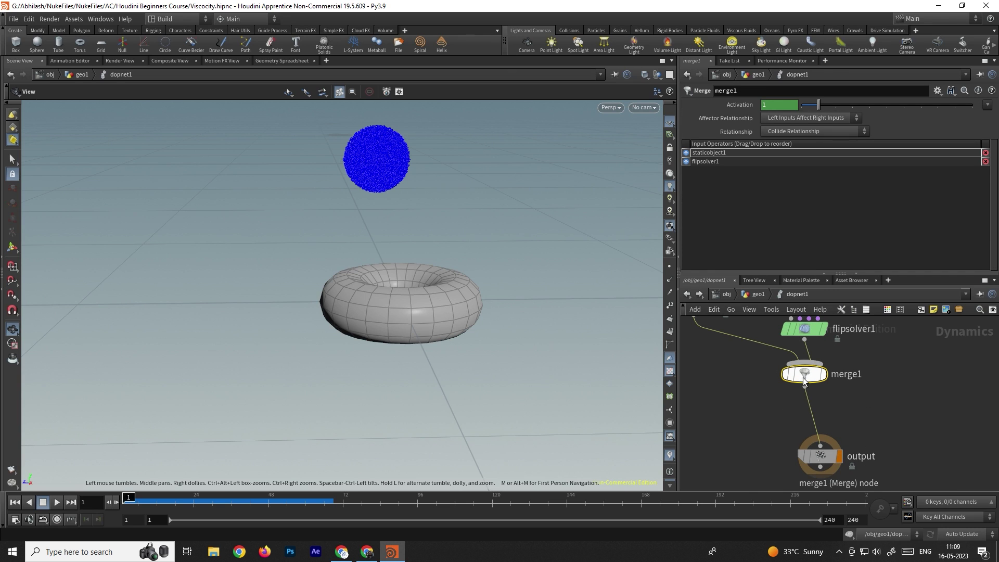
{"action": "key", "text": "Tab"}
{"action": "type", "text": "grav"}
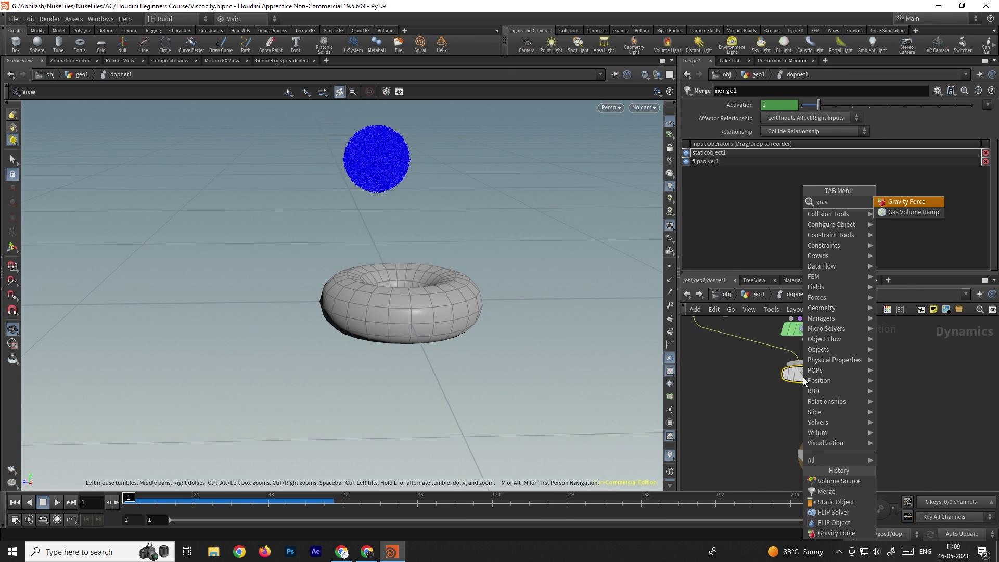
{"action": "key", "text": "Return"}
{"action": "left_click", "coordinate": [810, 416]}
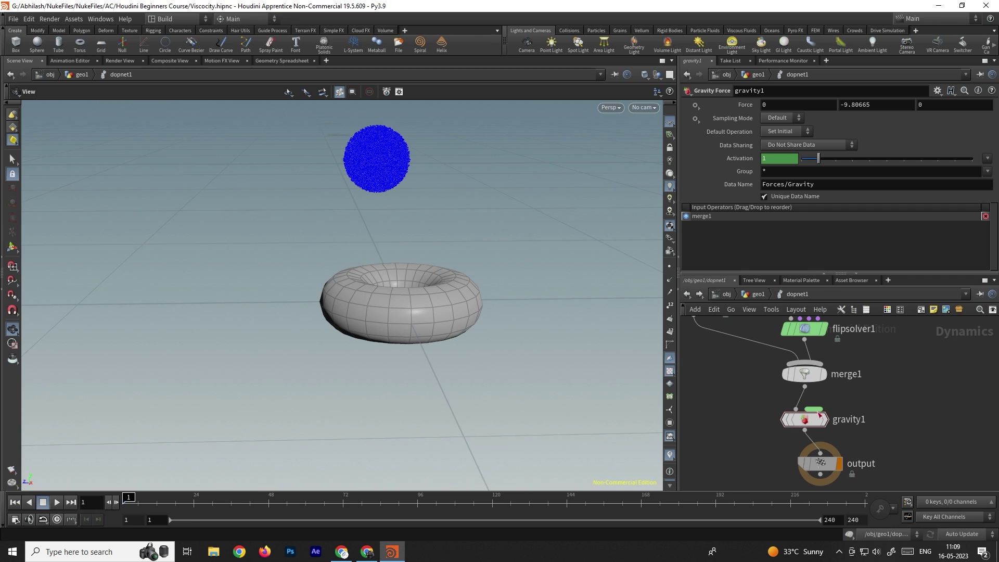
Play the simulation to watch the fluid fall onto the torus, then stop
{"action": "left_click", "coordinate": [58, 502]}
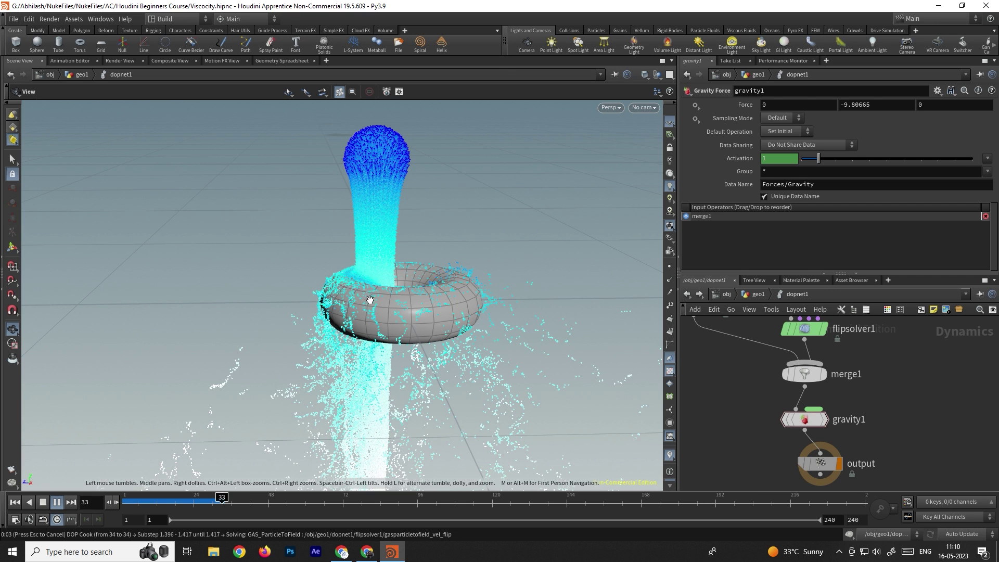
{"action": "scroll", "coordinate": [396, 291], "scroll_direction": "down", "scroll_amount": 8}
{"action": "key", "text": "Escape"}
{"action": "scroll", "coordinate": [416, 281], "scroll_direction": "down", "scroll_amount": 5}
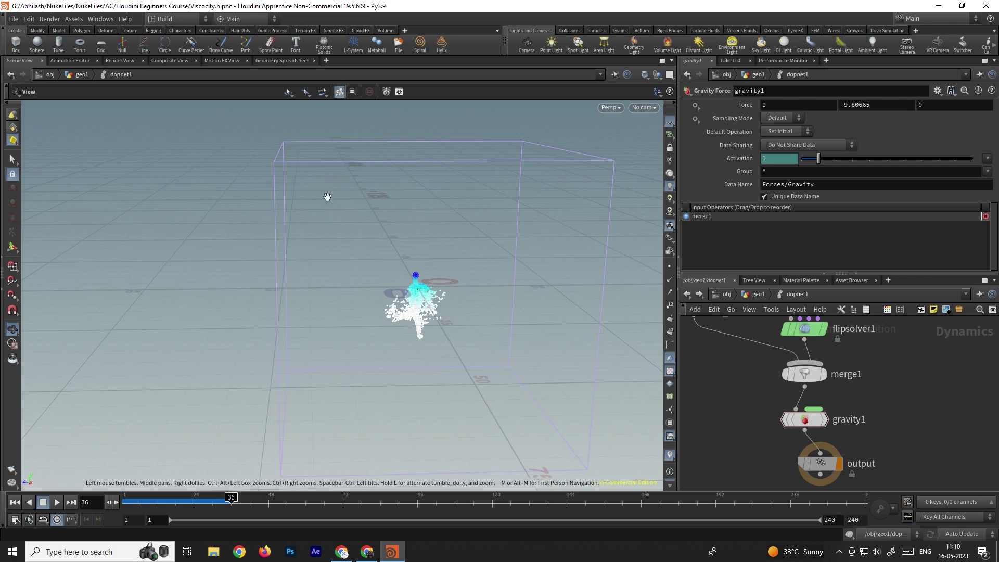
{"action": "middle_click_drag", "start_coordinate": [850, 353], "coordinate": [846, 389]}
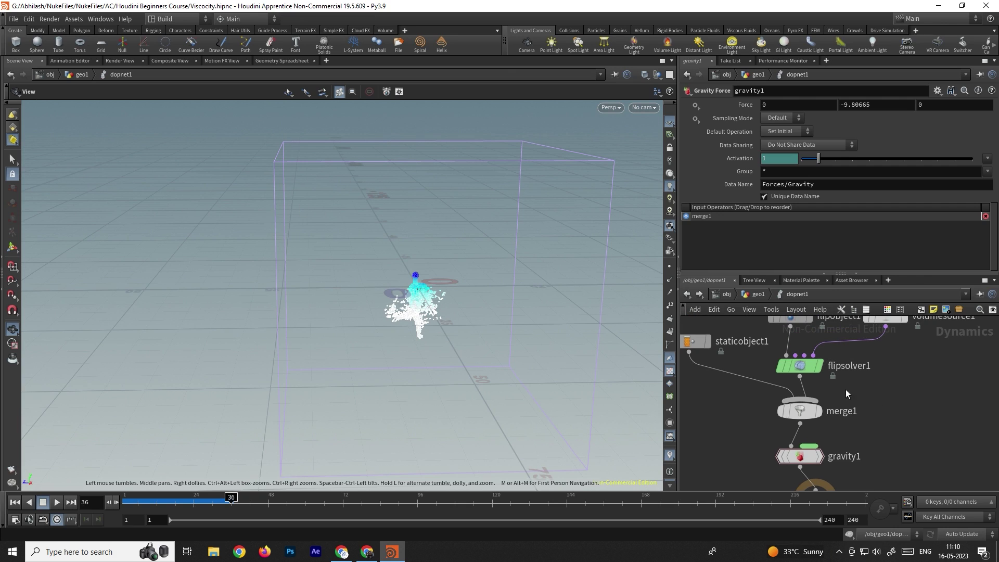
Centre the FLIP solver's volume limit box at Y 3 and replay the simulation from frame 1
{"action": "left_click", "coordinate": [804, 364]}
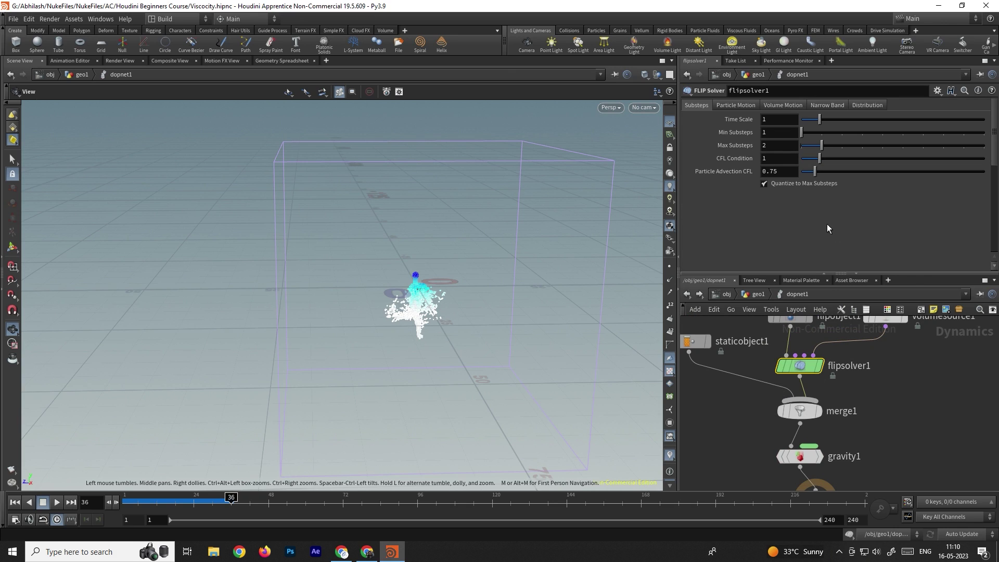
{"action": "left_click", "coordinate": [746, 105]}
{"action": "left_click", "coordinate": [788, 104]}
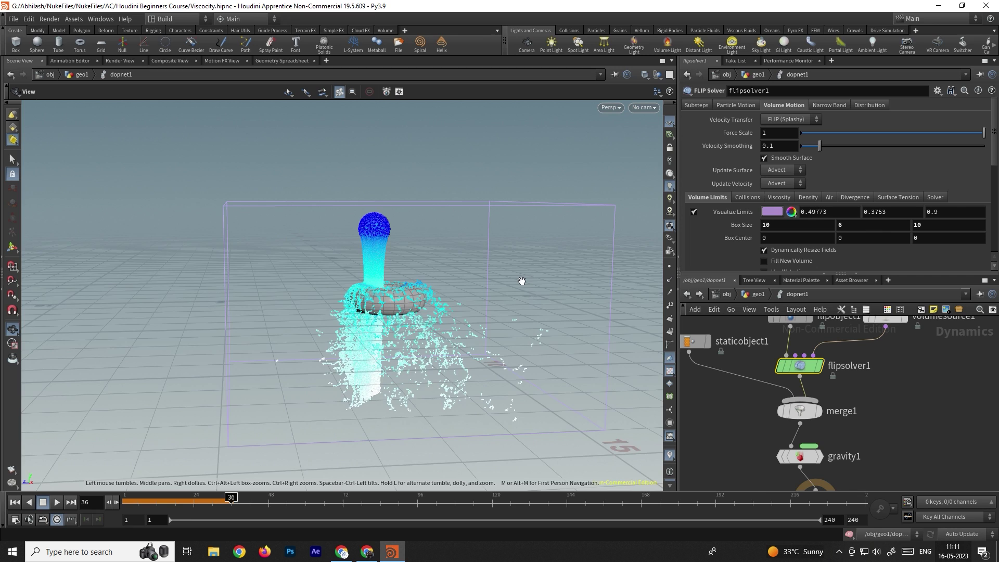
{"action": "left_click_drag", "start_coordinate": [519, 283], "coordinate": [489, 285]}
{"action": "left_click", "coordinate": [786, 239]}
{"action": "key", "text": "Tab"}
{"action": "type", "text": "3"}
{"action": "key", "text": "Return"}
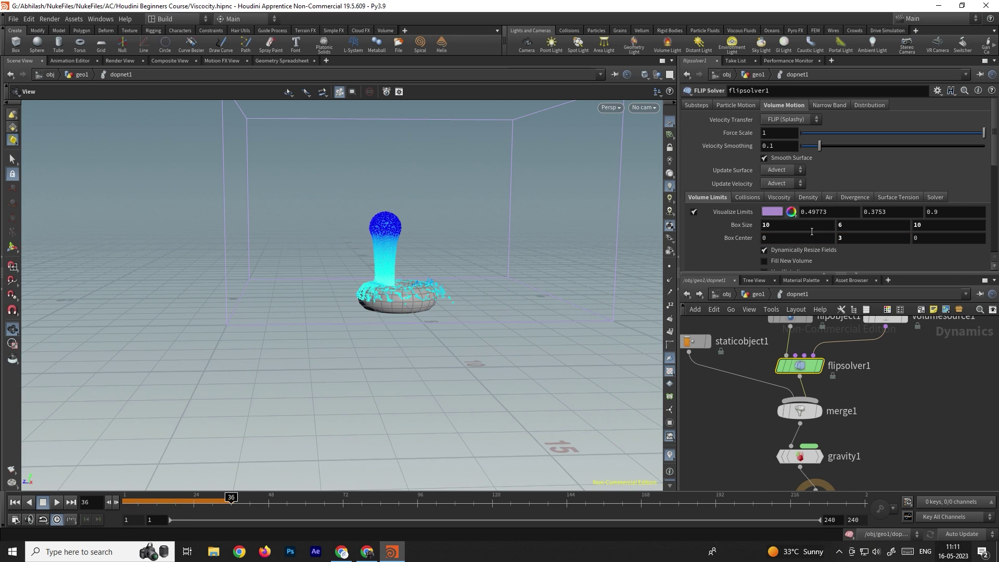
{"action": "left_click_drag", "start_coordinate": [483, 294], "coordinate": [455, 258]}
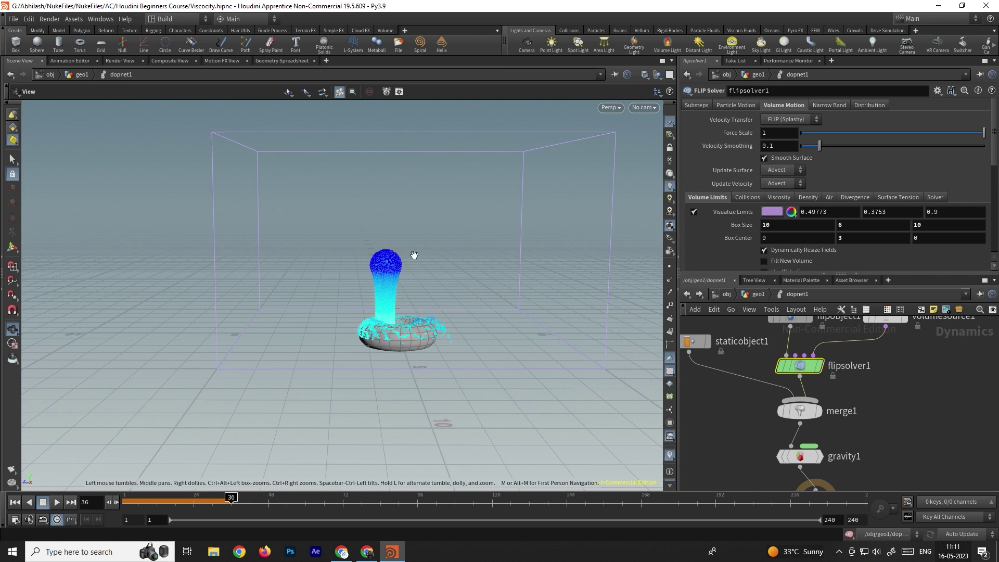
{"action": "left_click", "coordinate": [15, 503]}
{"action": "left_click", "coordinate": [59, 502]}
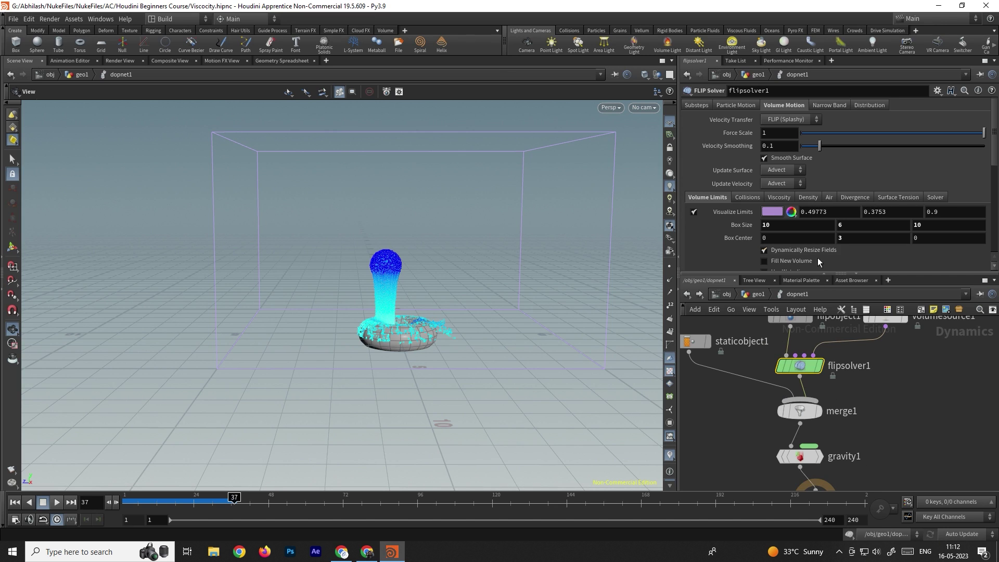
Set the Visualize Limits colour of the limit box to pure blue
{"action": "left_click", "coordinate": [770, 212]}
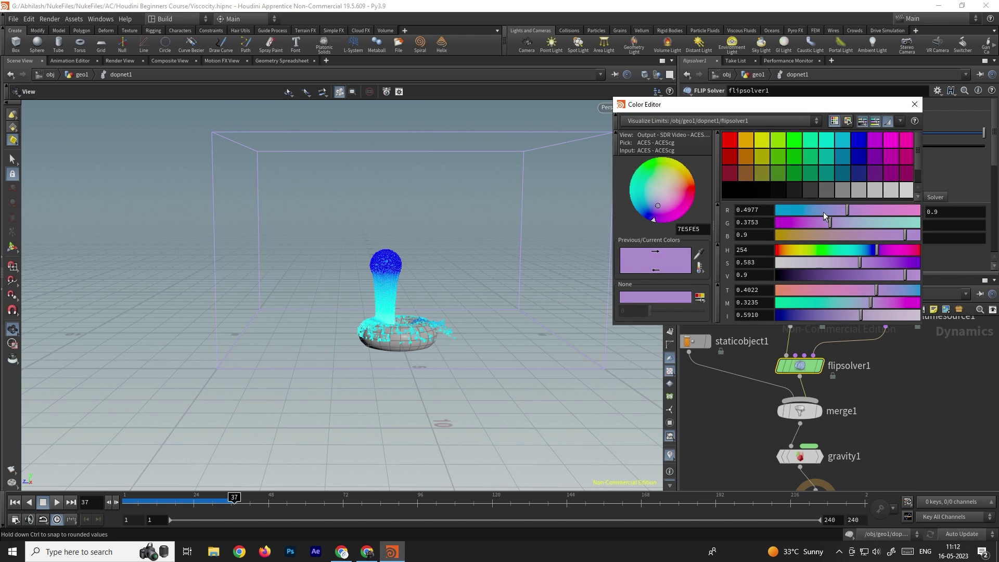
{"action": "left_click", "coordinate": [863, 147]}
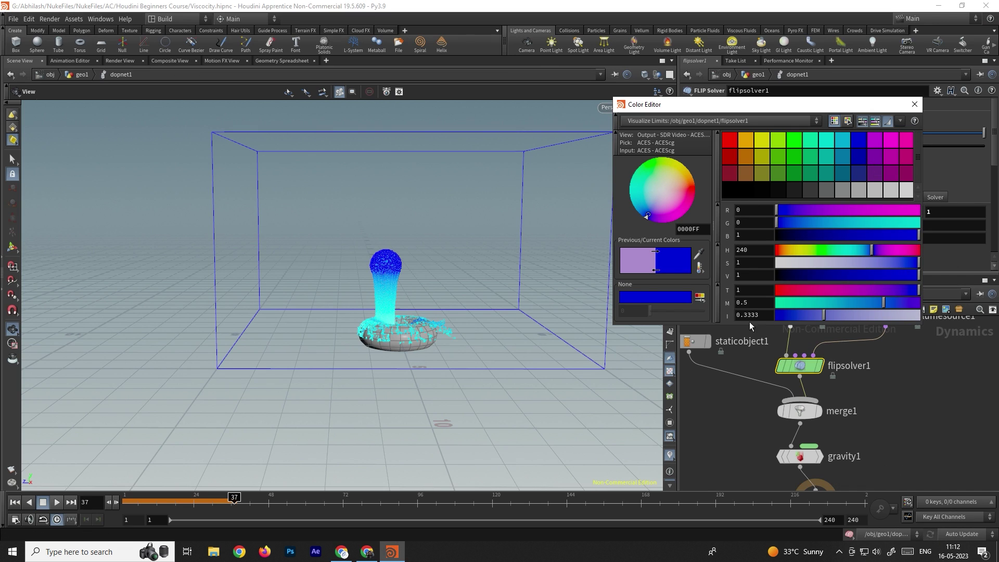
{"action": "left_click", "coordinate": [914, 108]}
{"action": "middle_click_drag", "start_coordinate": [897, 387], "coordinate": [888, 433]}
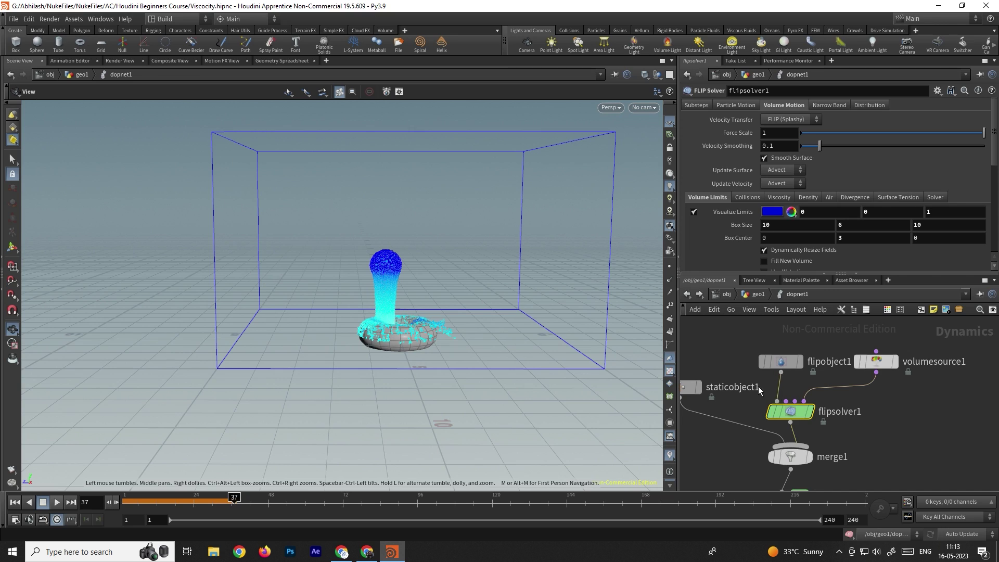
{"action": "left_click", "coordinate": [781, 361]}
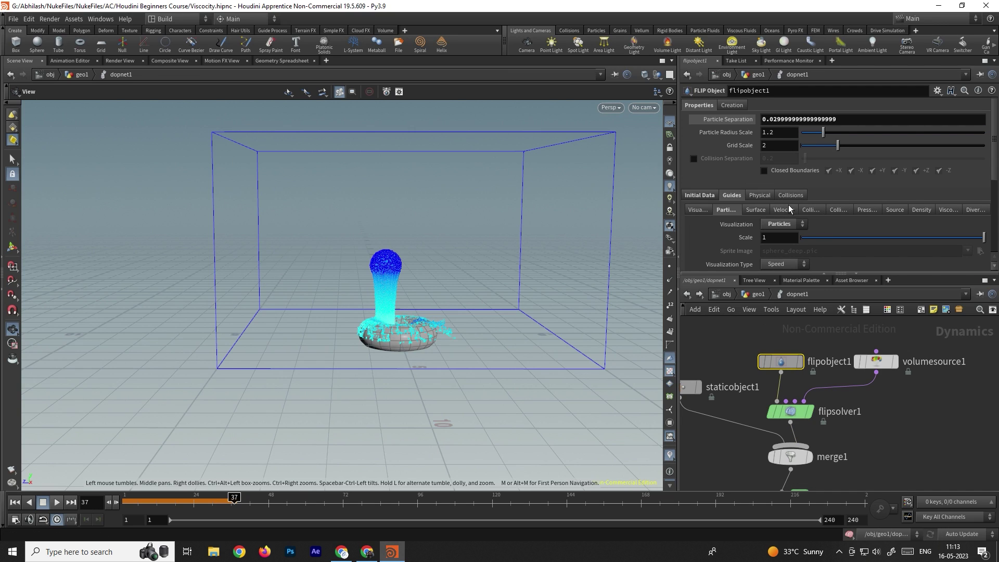
Enable Closed Boundaries on flipobject1, replay from frame 1, then stop back at frame 1
{"action": "left_click", "coordinate": [783, 170]}
{"action": "left_click", "coordinate": [15, 502]}
{"action": "left_click", "coordinate": [56, 502]}
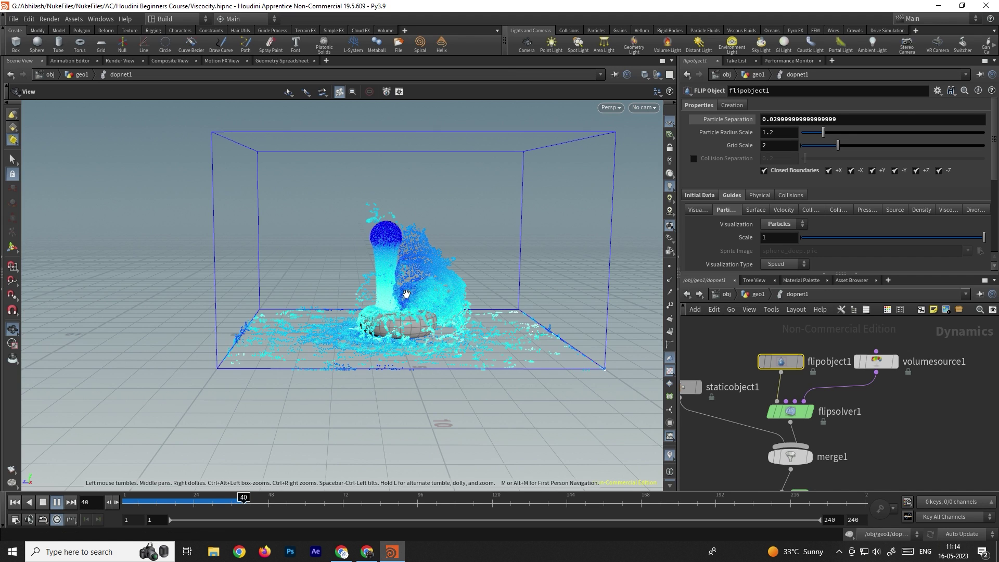
{"action": "key", "text": "ctrl+Up"}
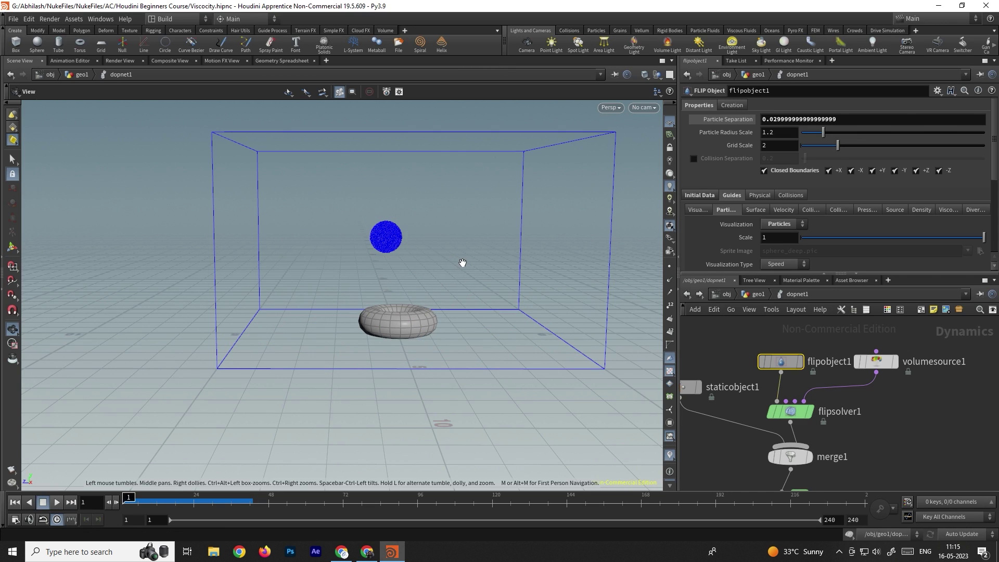
Set flipobject1's Physical Viscosity to 1000 and replay the simulation
{"action": "mouse_move", "coordinate": [780, 369]}
{"action": "left_click", "coordinate": [757, 195]}
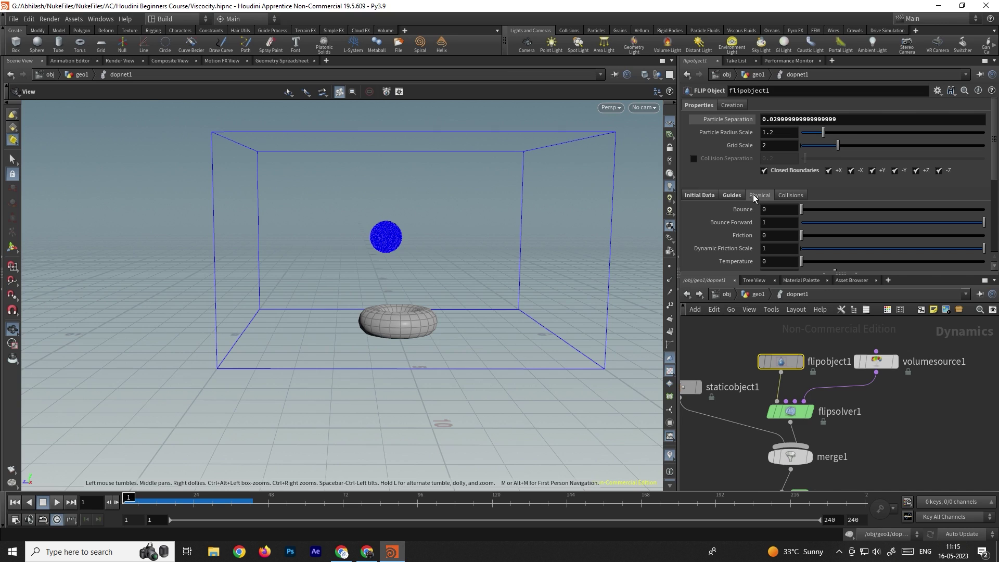
{"action": "scroll", "coordinate": [732, 226], "scroll_direction": "down", "scroll_amount": 3}
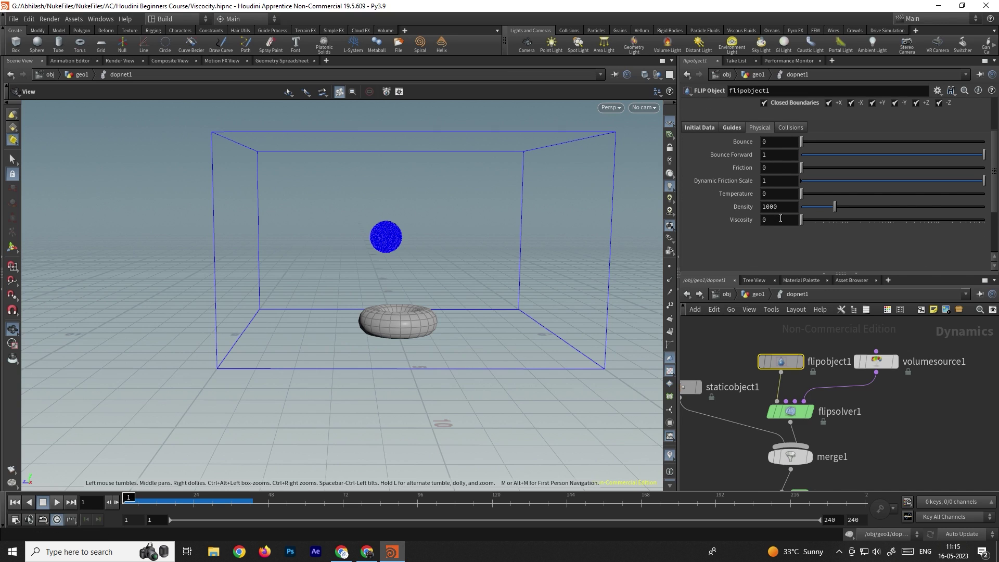
{"action": "left_click", "coordinate": [717, 224]}
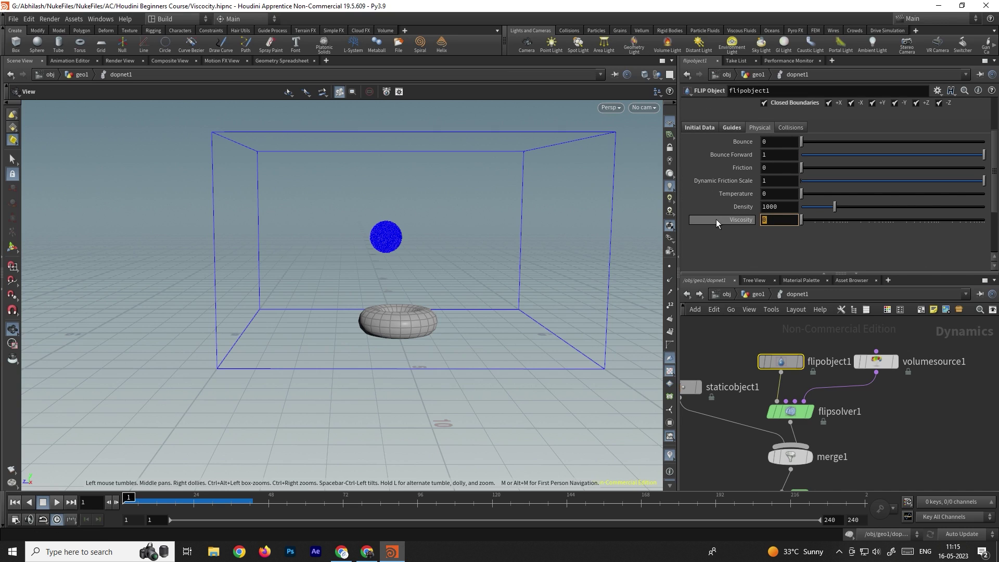
{"action": "type", "text": "1000"}
{"action": "key", "text": "Return"}
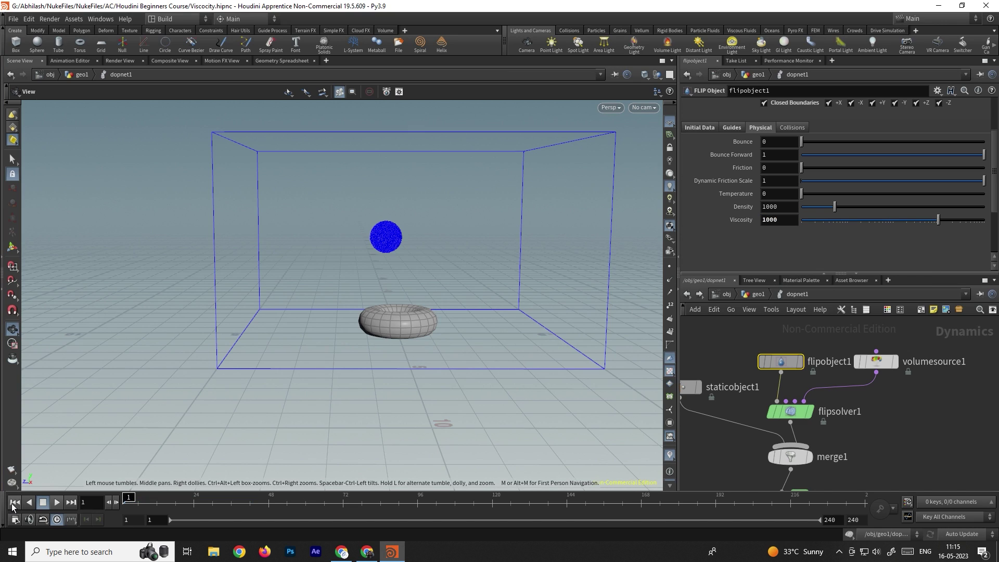
{"action": "left_click", "coordinate": [57, 503]}
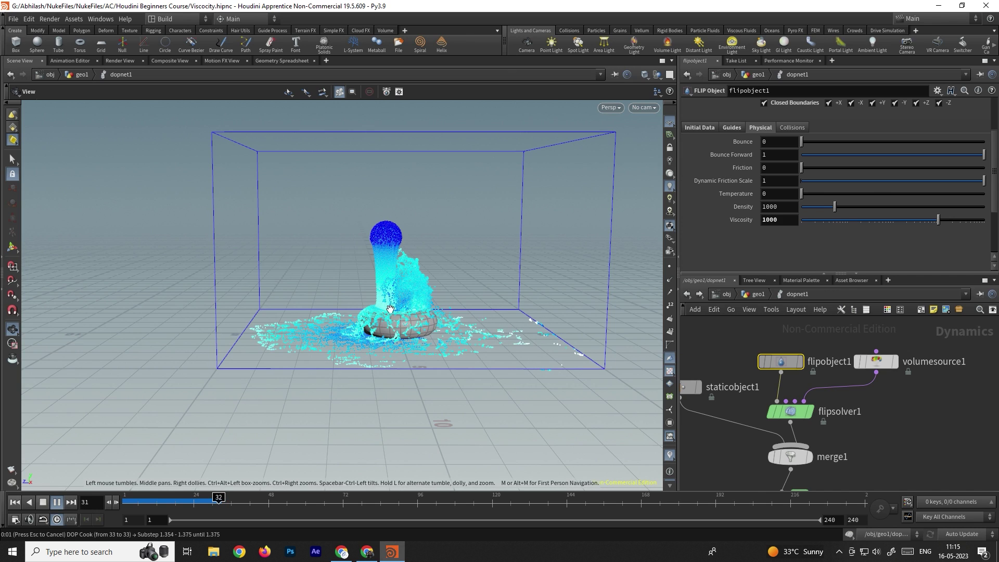
{"action": "left_click", "coordinate": [790, 413]}
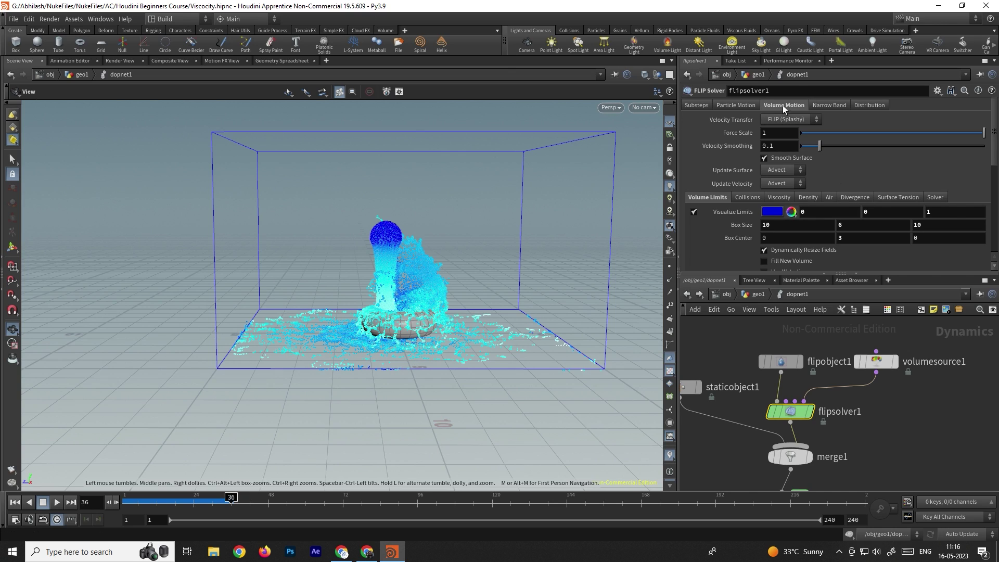
Turn on viscosity in flipsolver1, re-simulate from frame 1, then stop back at frame 1
{"action": "left_click", "coordinate": [779, 198]}
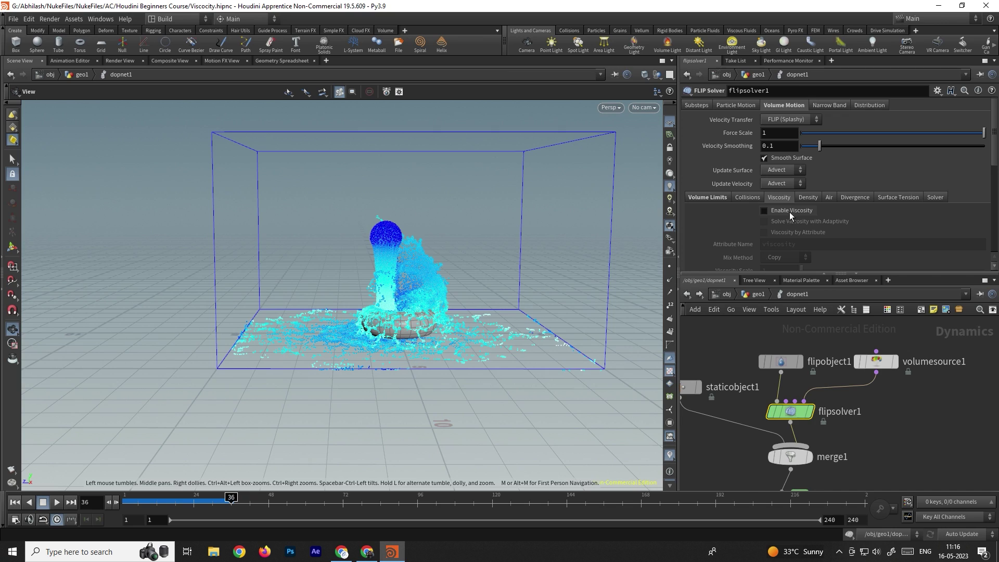
{"action": "left_click", "coordinate": [780, 211]}
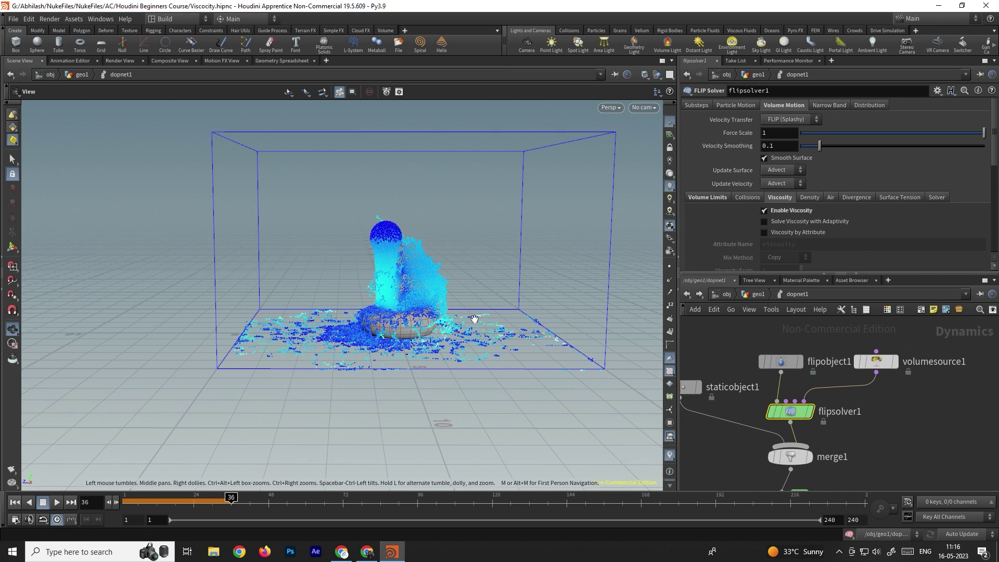
{"action": "left_click", "coordinate": [14, 503]}
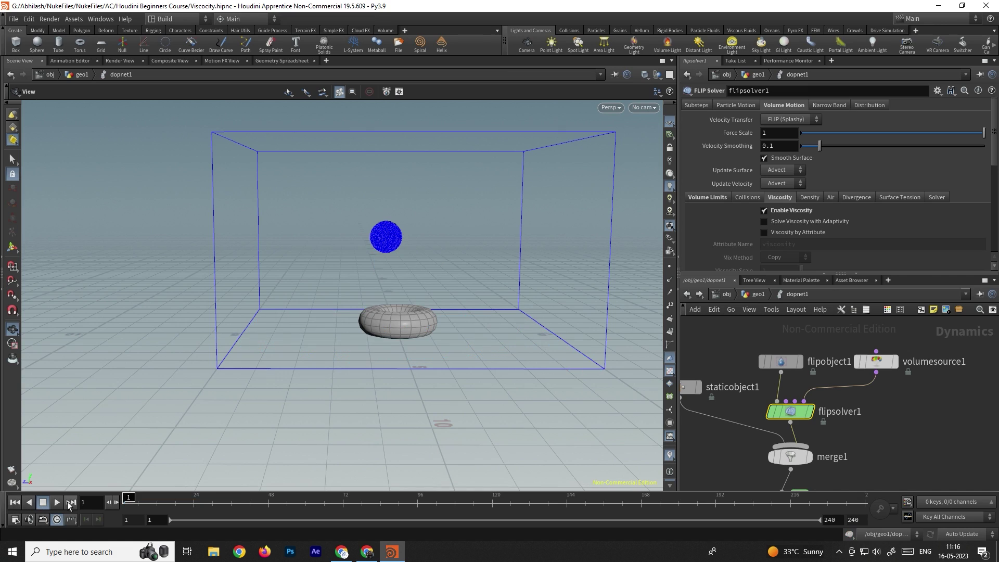
{"action": "left_click", "coordinate": [57, 503]}
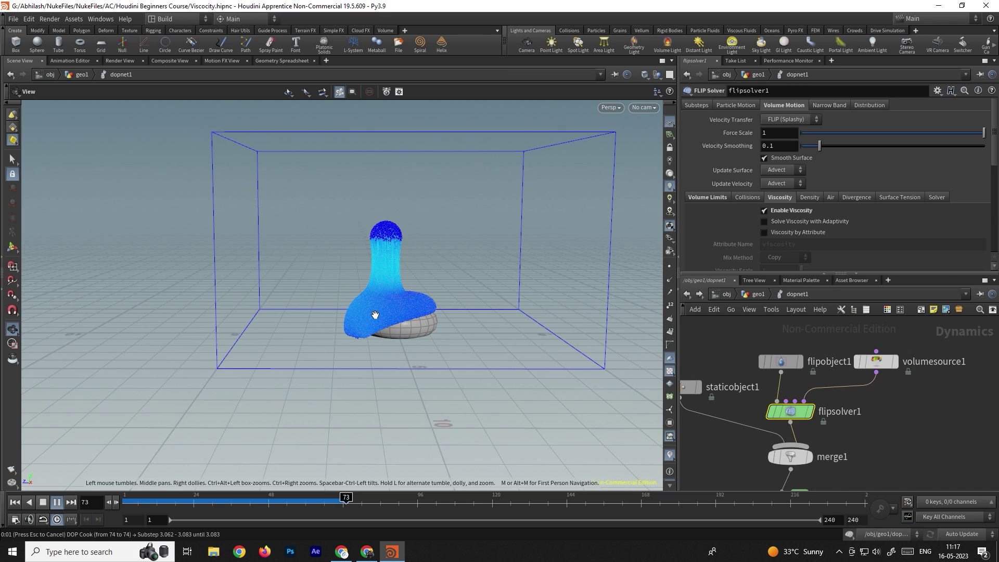
{"action": "scroll", "coordinate": [378, 320], "scroll_direction": "up", "scroll_amount": 1}
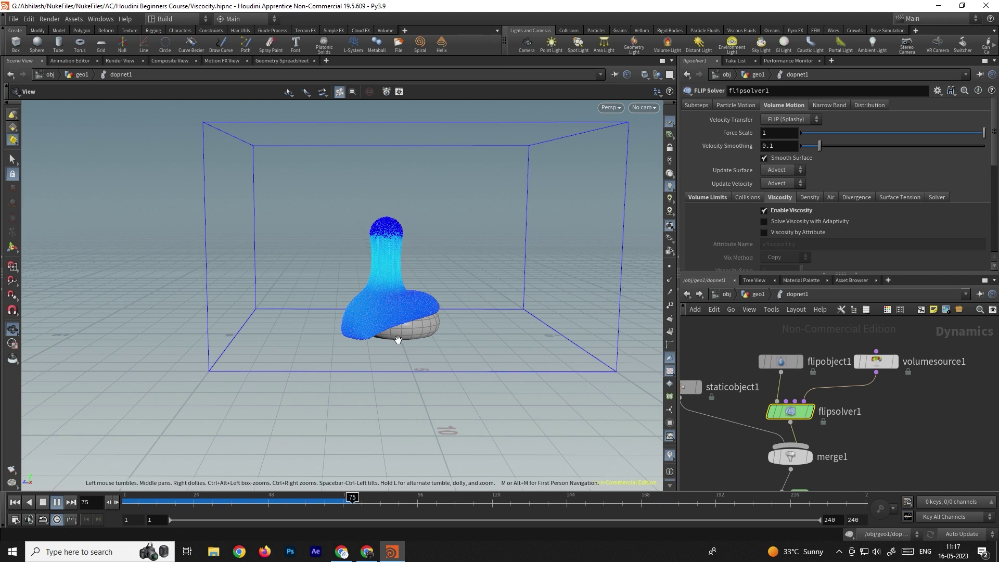
{"action": "key", "text": "ctrl+Up"}
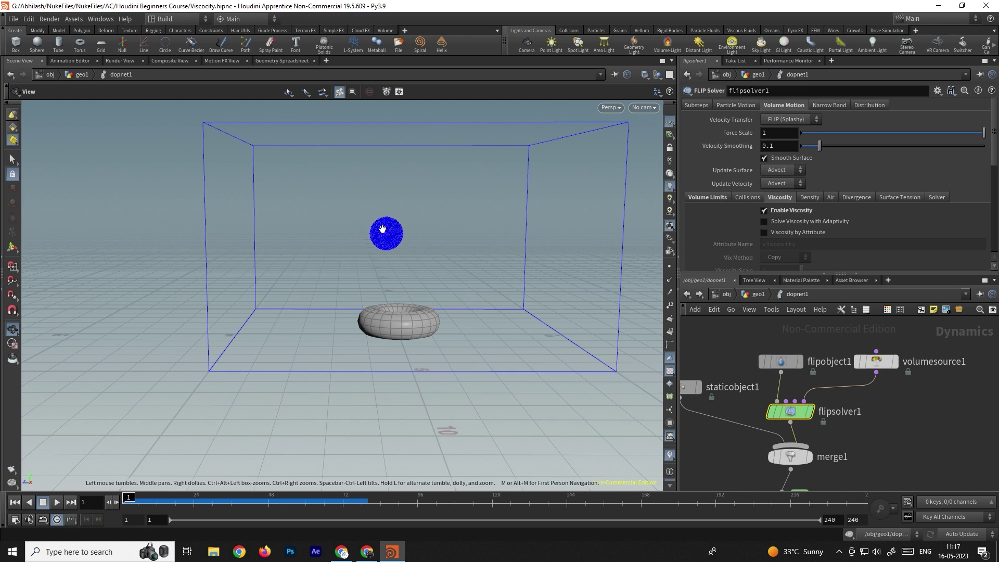
{"action": "left_click", "coordinate": [688, 295]}
Shrink sphere1 to Uniform Scale 0.66 and set its Center Z to 0.7
{"action": "left_click", "coordinate": [763, 360]}
{"action": "left_click_drag", "start_coordinate": [821, 171], "coordinate": [815, 175]}
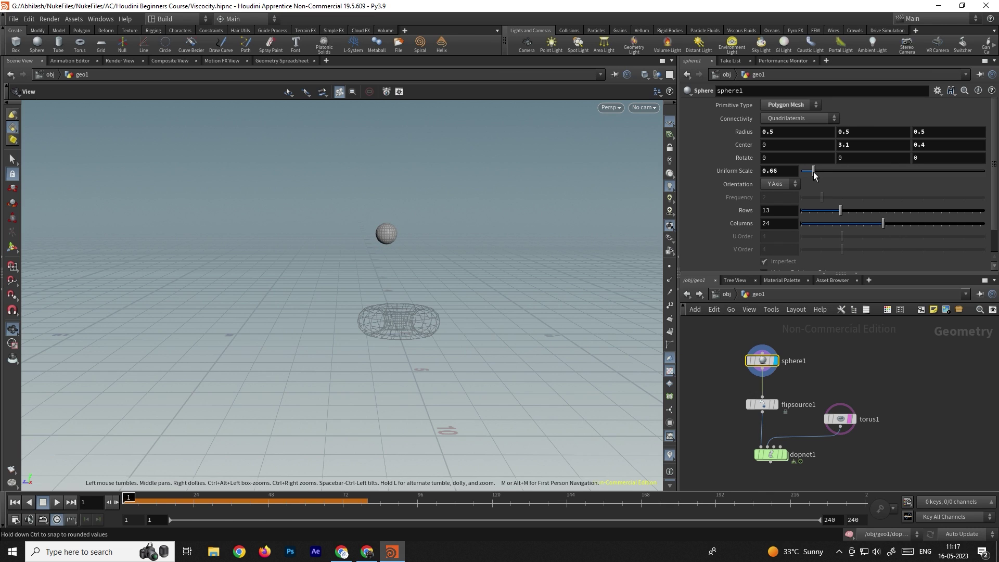
{"action": "left_click", "coordinate": [937, 145]}
{"action": "type", "text": "0.7"}
{"action": "key", "text": "Return"}
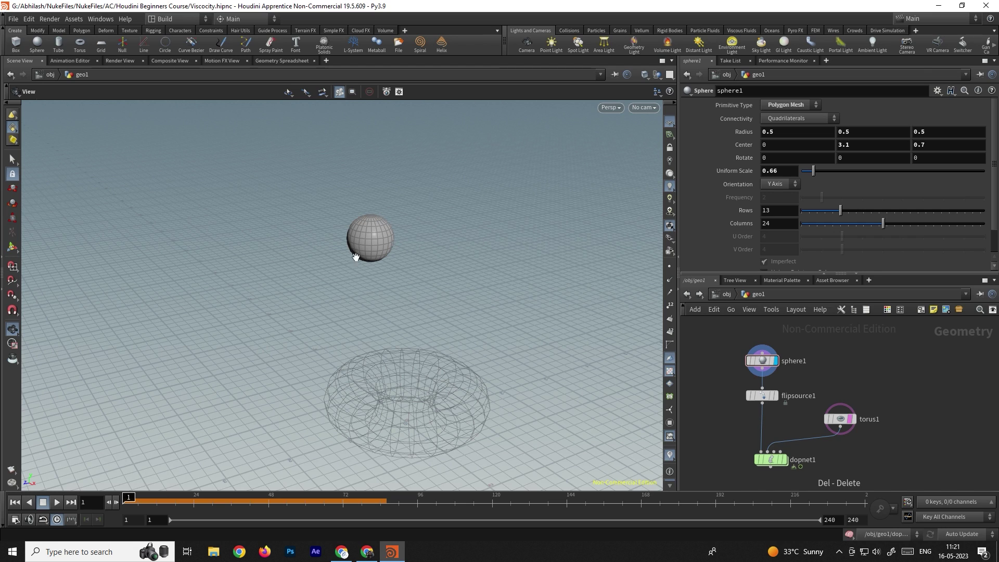
{"action": "left_click_drag", "start_coordinate": [357, 256], "coordinate": [368, 274]}
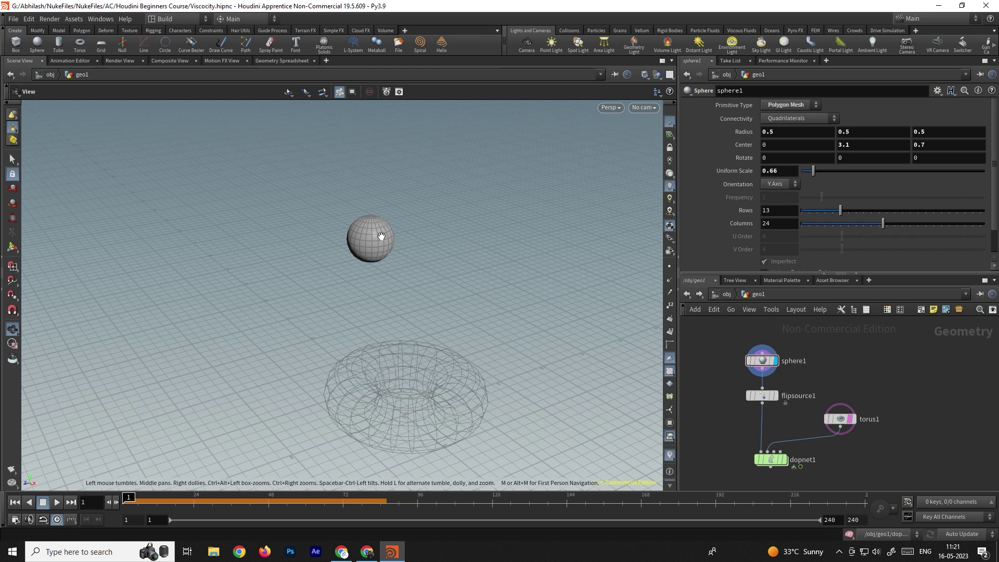
Insert a Transform node on the flipsource1–dopnet1 wire and set its display flag
{"action": "left_click", "coordinate": [763, 394]}
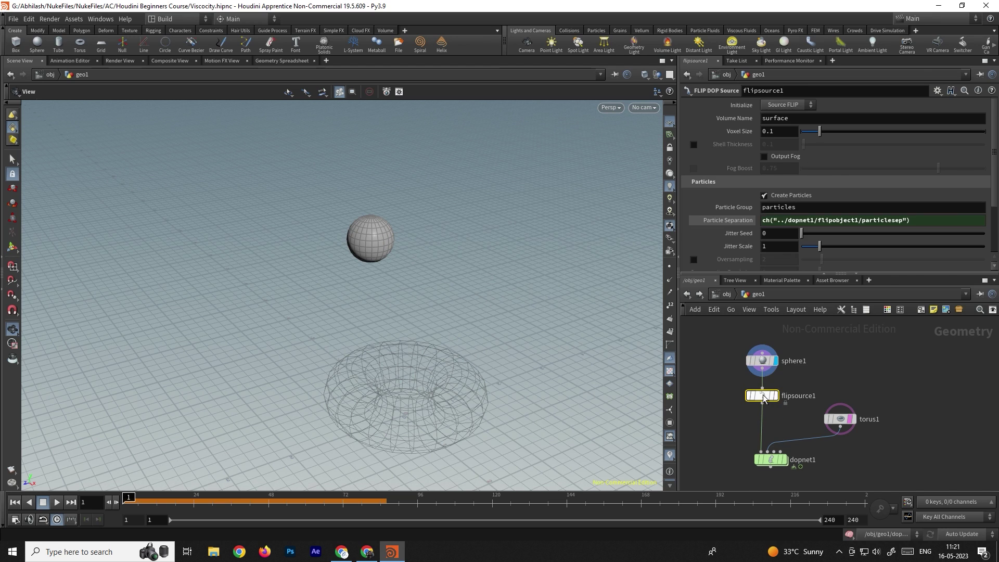
{"action": "key", "text": "Tab"}
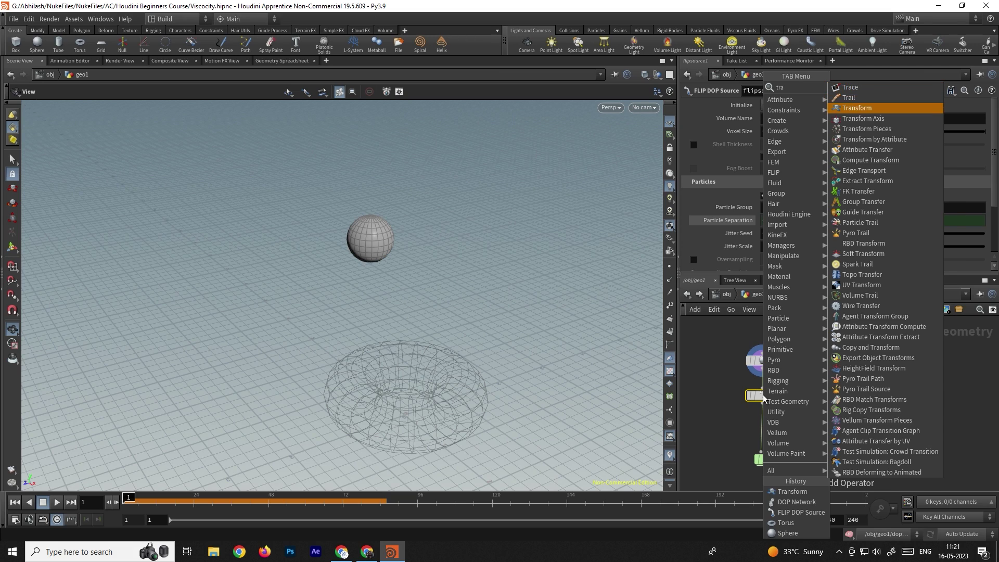
{"action": "key", "text": "Escape"}
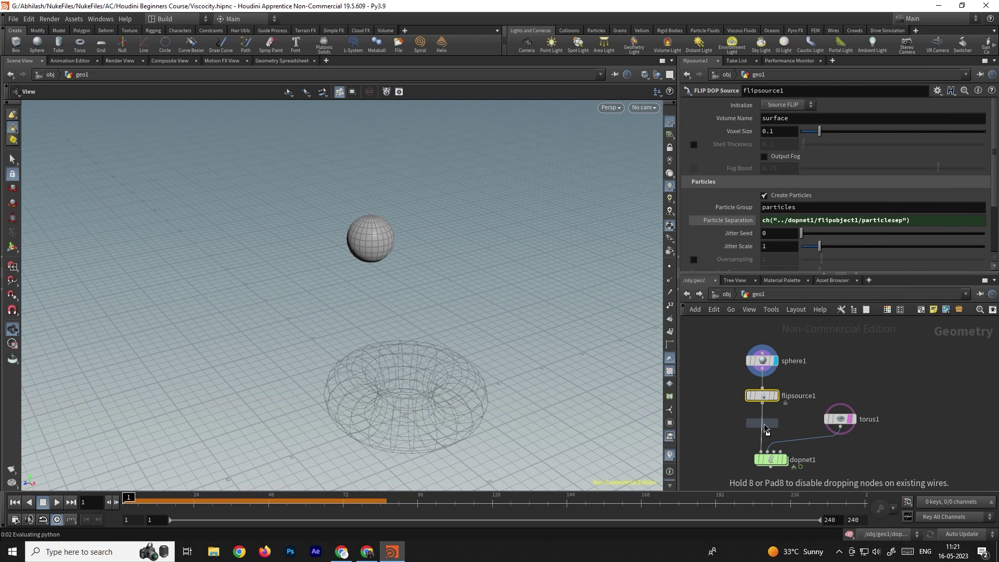
{"action": "left_click", "coordinate": [764, 430]}
{"action": "left_click", "coordinate": [776, 427]}
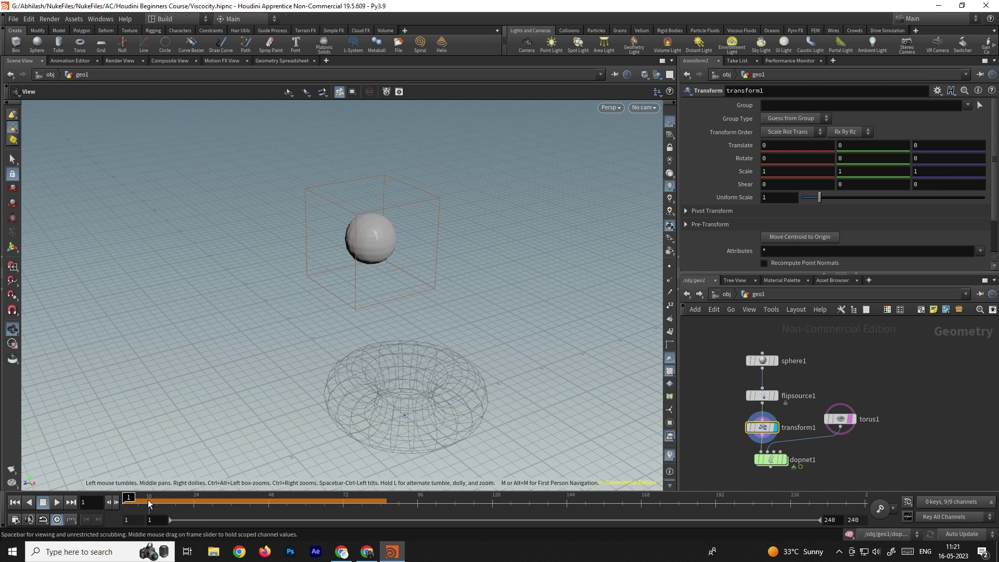
{"action": "left_click_drag", "start_coordinate": [314, 313], "coordinate": [335, 336]}
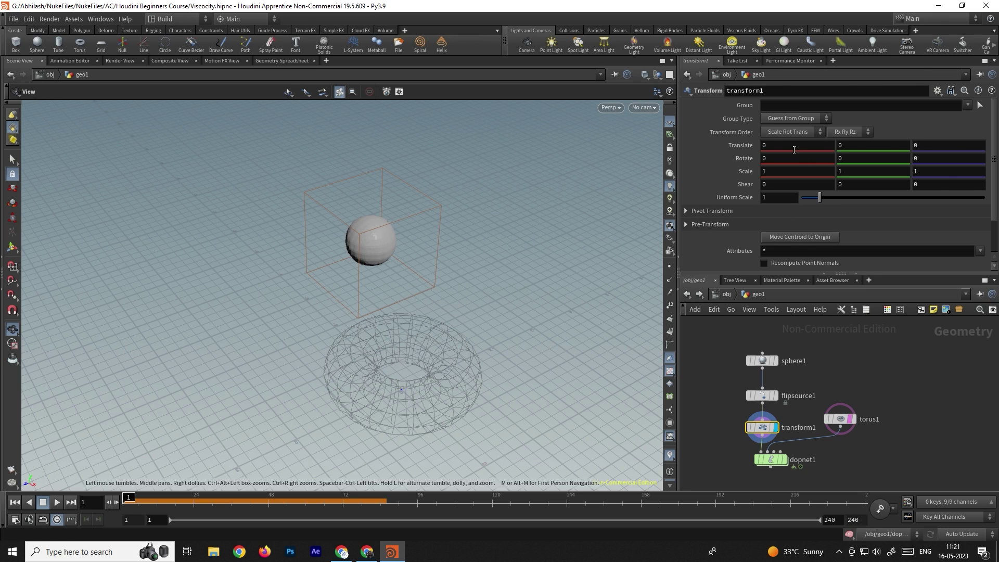
Keyframe transform1's Translate X and Z, offsetting the source to -0.1, 0, -1.6, and replay
{"action": "left_click", "coordinate": [772, 144], "text": "alt"}
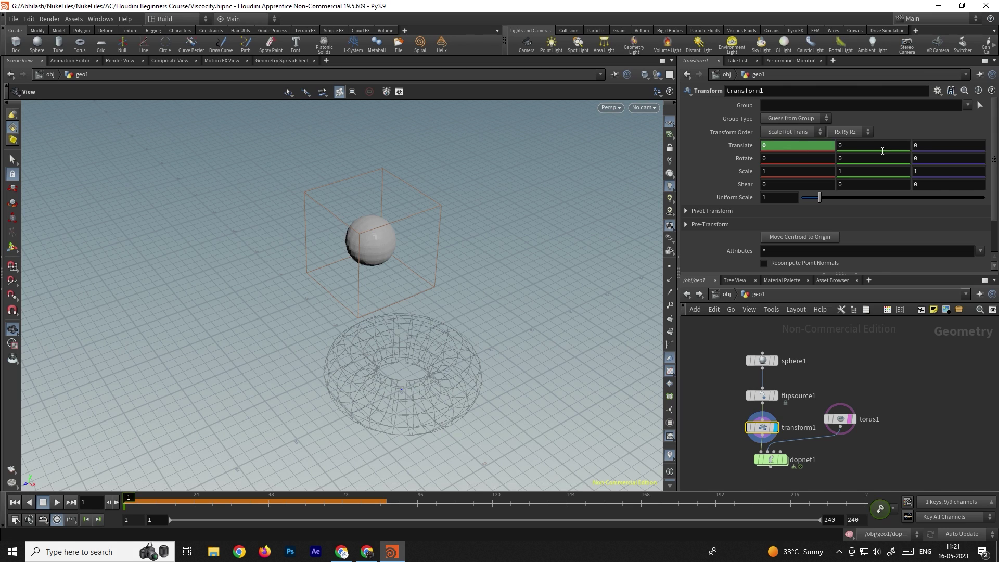
{"action": "left_click", "coordinate": [934, 146], "text": "alt"}
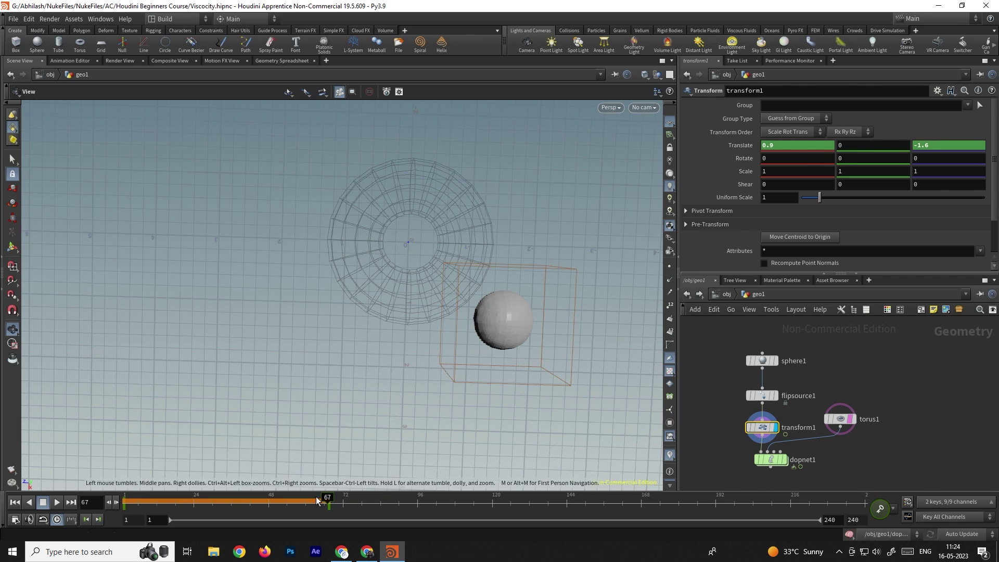
{"action": "left_click_drag", "start_coordinate": [375, 424], "coordinate": [313, 365]}
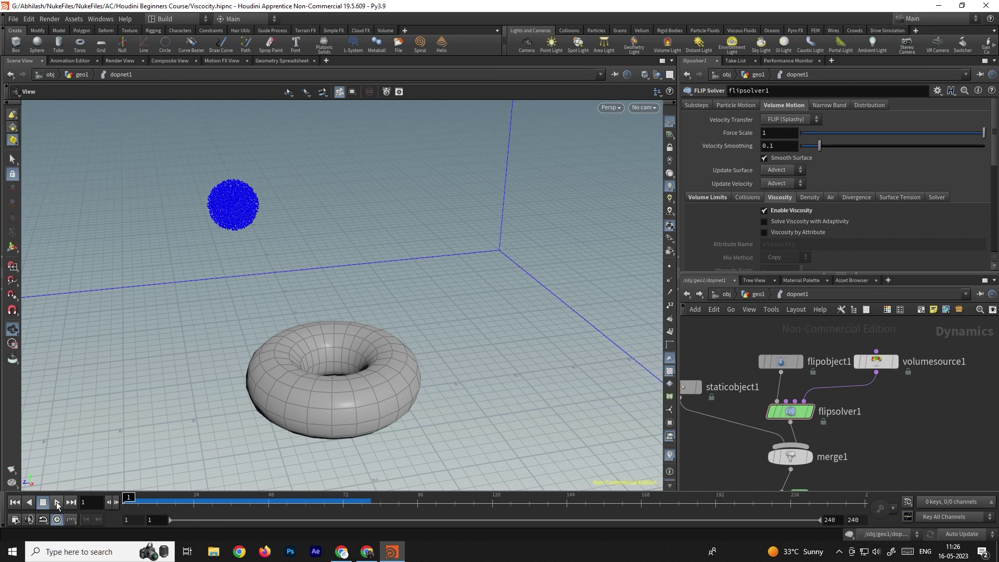
{"action": "left_click", "coordinate": [56, 502]}
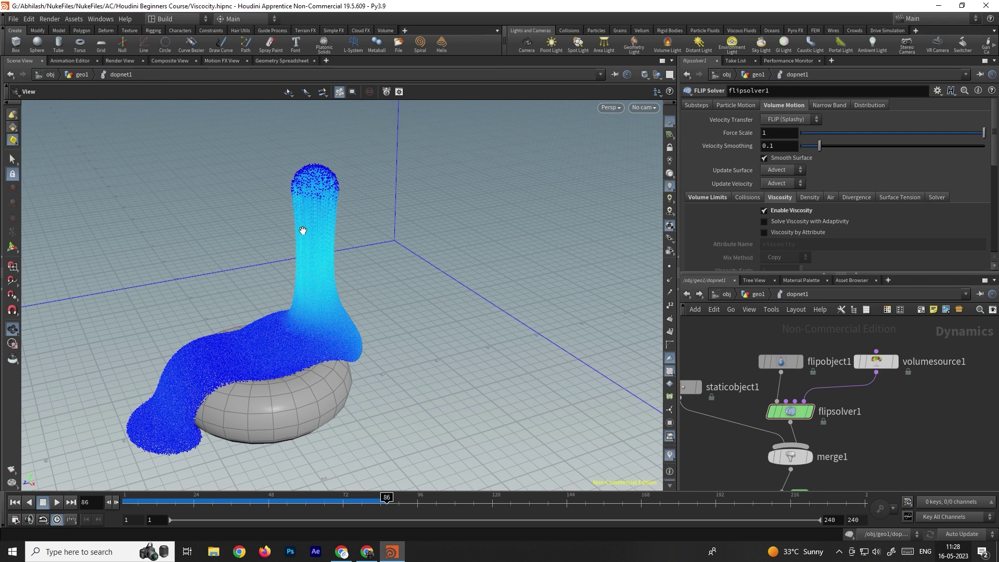
{"action": "left_click", "coordinate": [687, 294]}
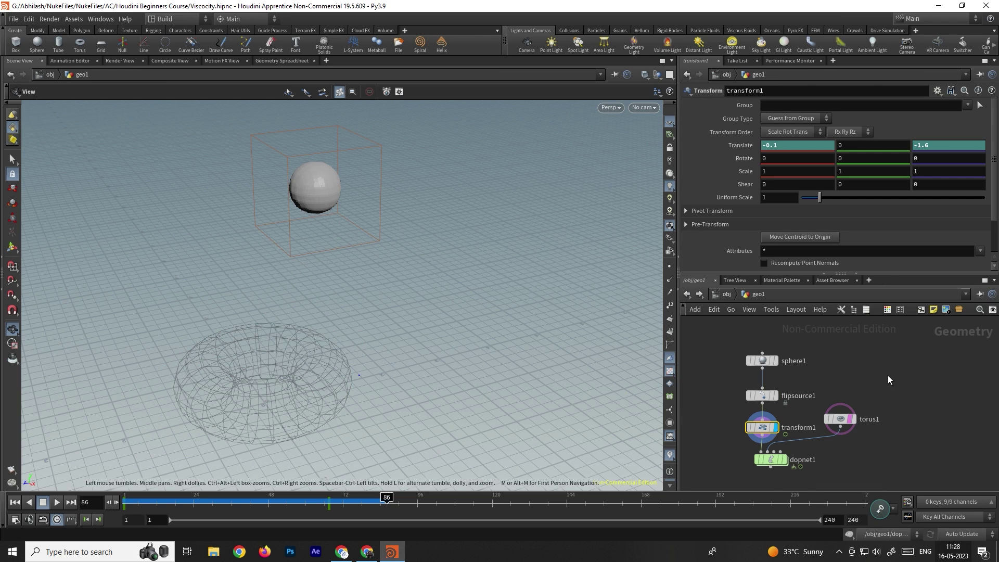
Insert a Point Velocity node on the flipsource1–transform1 wire
{"action": "left_click", "coordinate": [763, 396]}
{"action": "left_click_drag", "start_coordinate": [720, 348], "coordinate": [765, 411]}
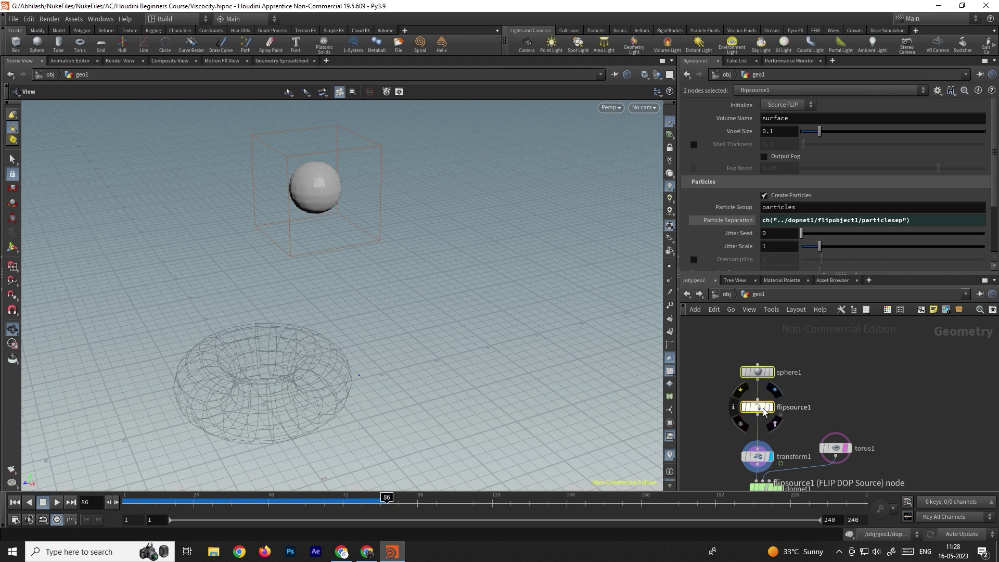
{"action": "key", "text": "ctrl+z"}
{"action": "key", "text": "Tab"}
{"action": "type", "text": "poi"}
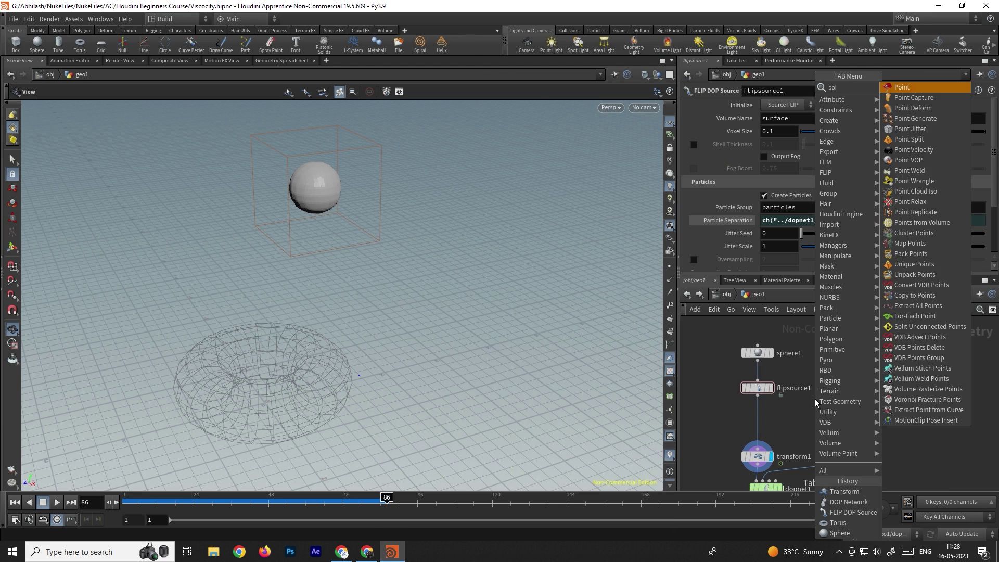
{"action": "key", "text": "Down"}
{"action": "key", "text": "Down"}
{"action": "key", "text": "Down"}
{"action": "key", "text": "Down"}
{"action": "key", "text": "Down"}
{"action": "key", "text": "Down"}
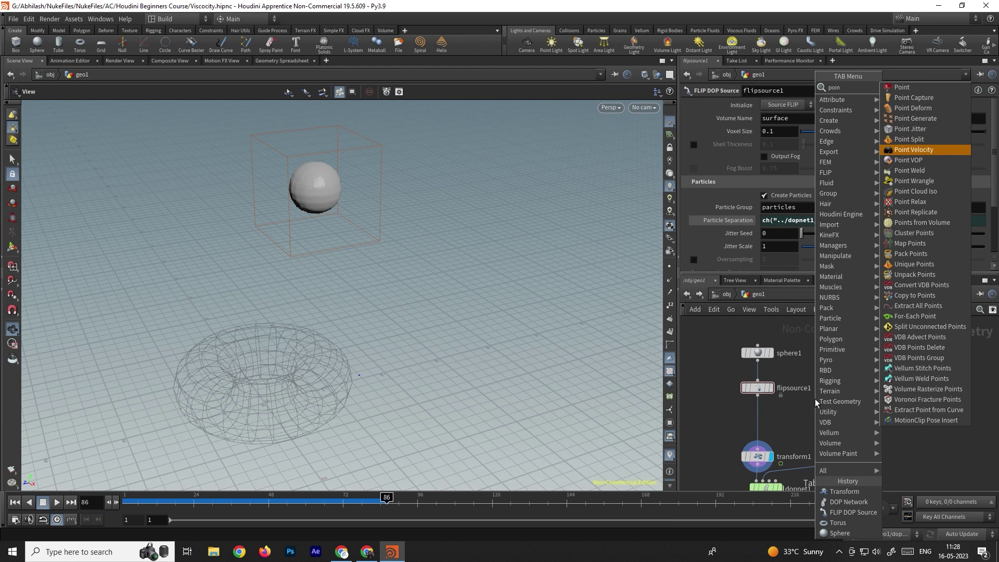
{"action": "key", "text": "Return"}
{"action": "left_click", "coordinate": [767, 415]}
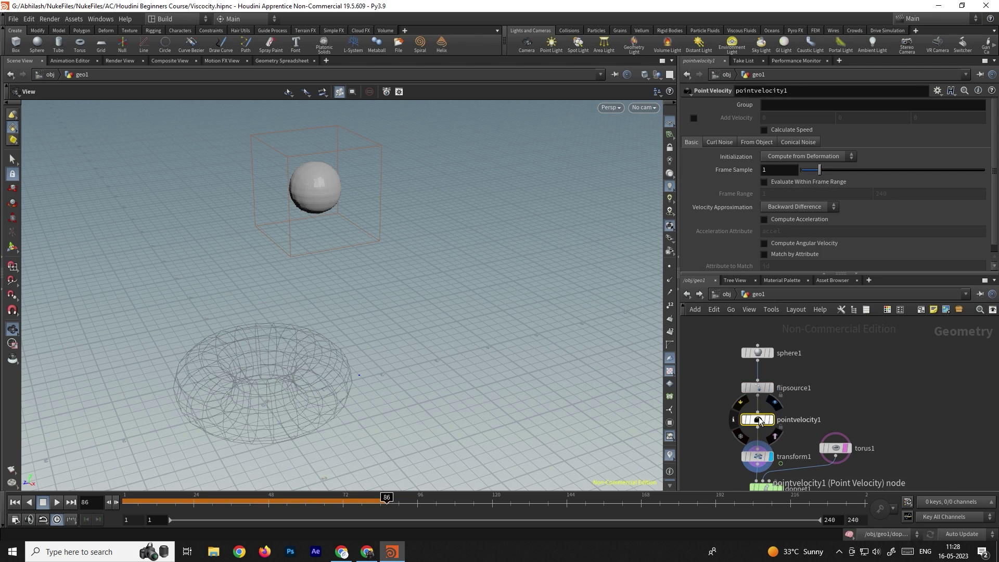
Initialize pointvelocity1 to Set to Value with velocity 0, -2, 0
{"action": "left_click", "coordinate": [806, 156]}
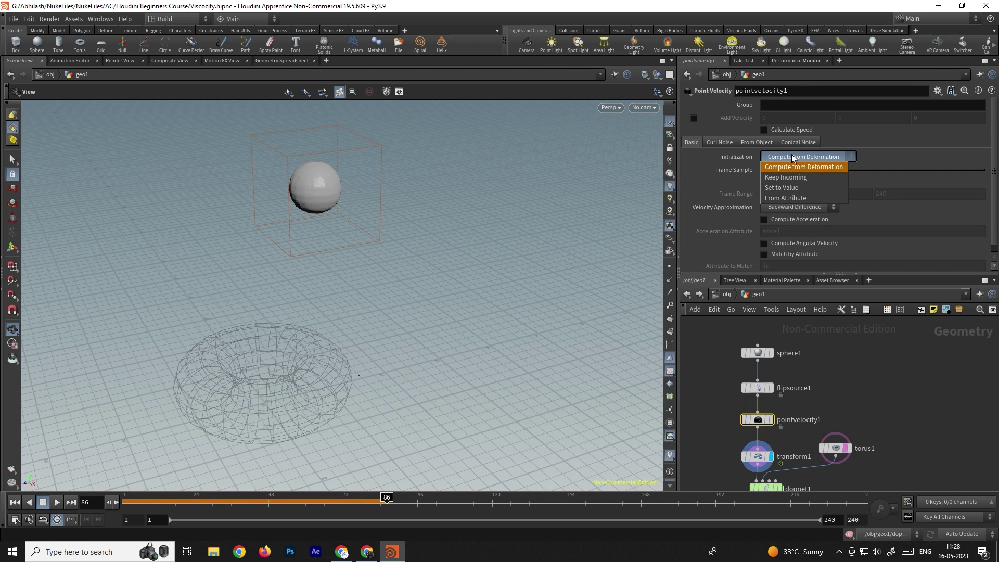
{"action": "left_click", "coordinate": [797, 189]}
{"action": "left_click", "coordinate": [865, 171]}
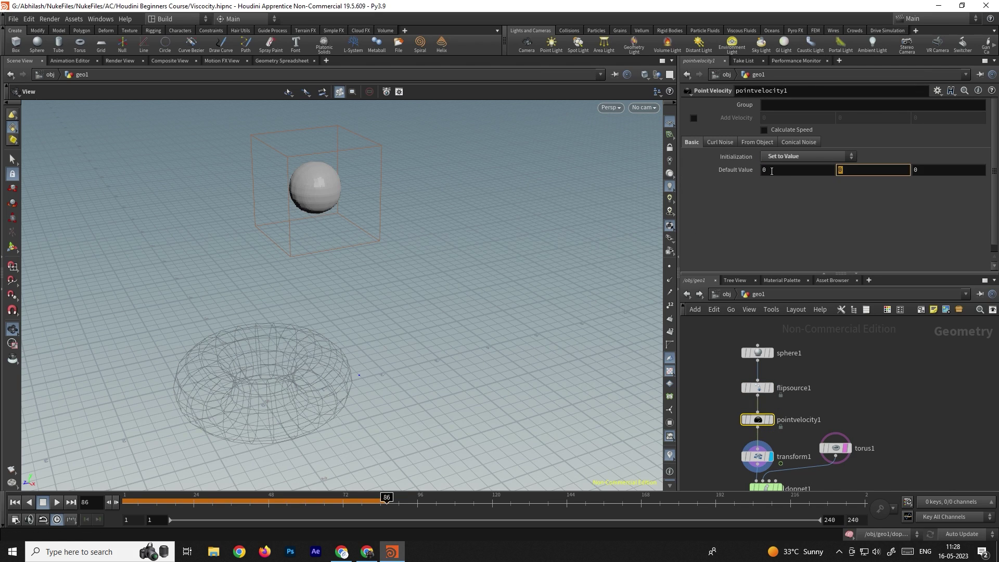
{"action": "type", "text": "-2"}
{"action": "key", "text": "Return"}
Enable Add Curl Noise with Scale raised to 4.39, then go inside dopnet1
{"action": "left_click", "coordinate": [720, 143]}
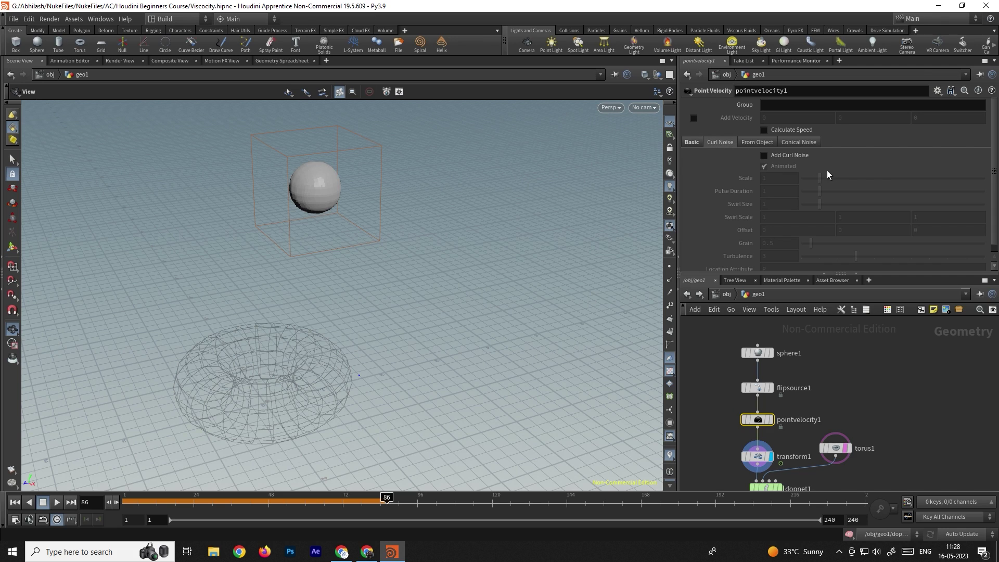
{"action": "left_click", "coordinate": [765, 156]}
{"action": "left_click_drag", "start_coordinate": [821, 179], "coordinate": [881, 189]}
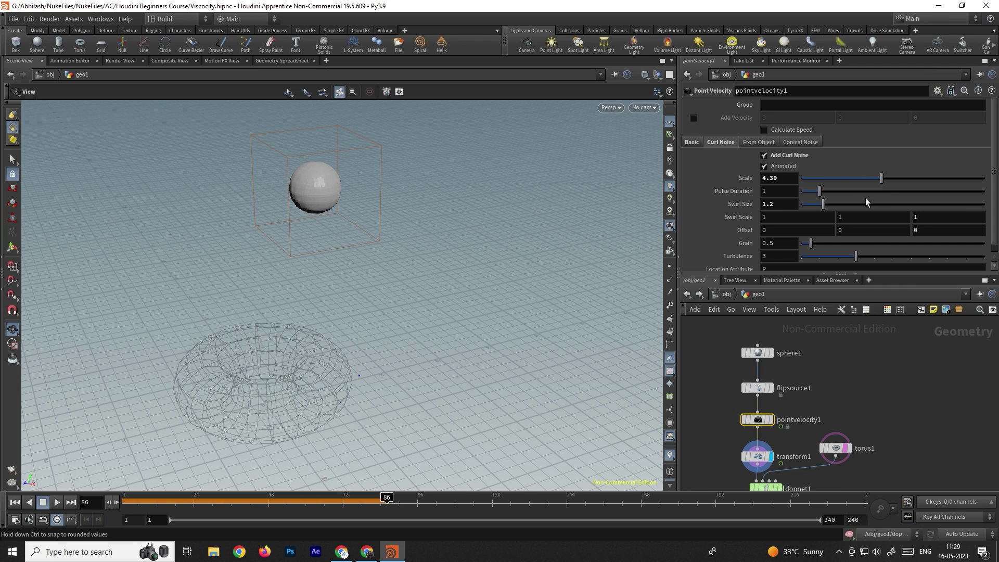
{"action": "middle_click_drag", "start_coordinate": [781, 489], "coordinate": [780, 448]}
{"action": "left_click", "coordinate": [779, 443]}
{"action": "double_click", "coordinate": [770, 443]}
{"action": "left_click", "coordinate": [14, 502]}
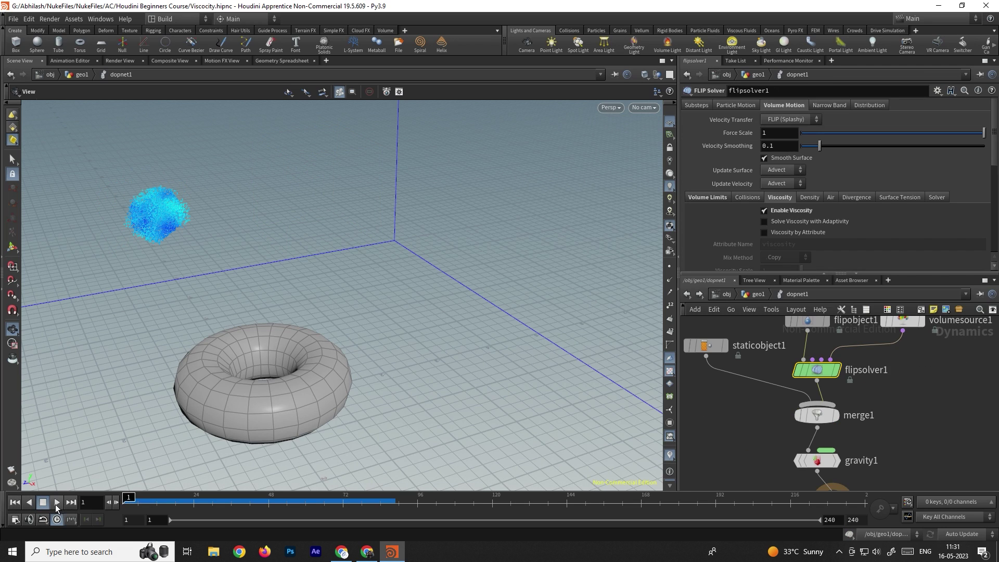
Replay the viscous simulation inside dopnet1 and select flipobject1 to view its parameters
{"action": "left_click", "coordinate": [55, 504]}
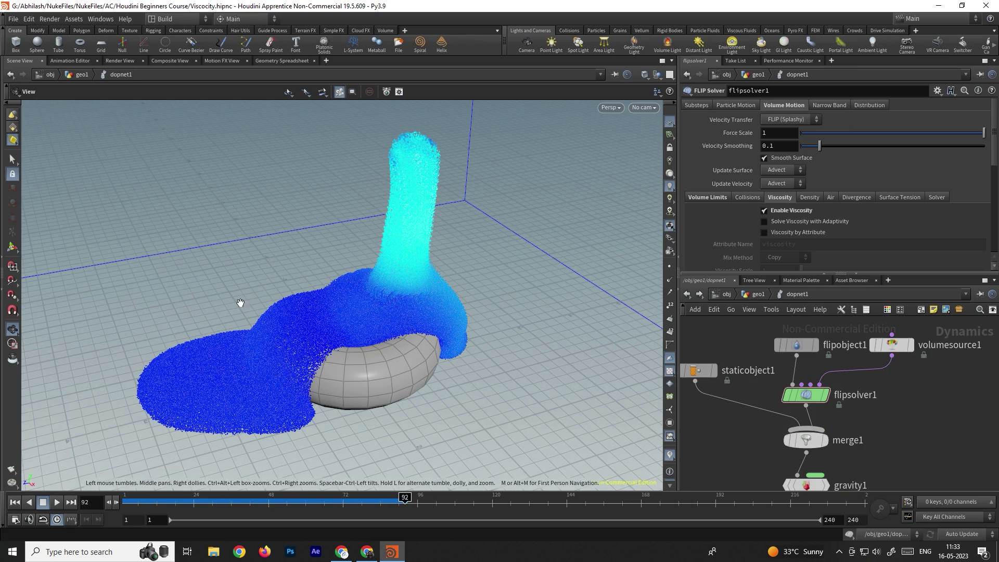
{"action": "left_click", "coordinate": [797, 343]}
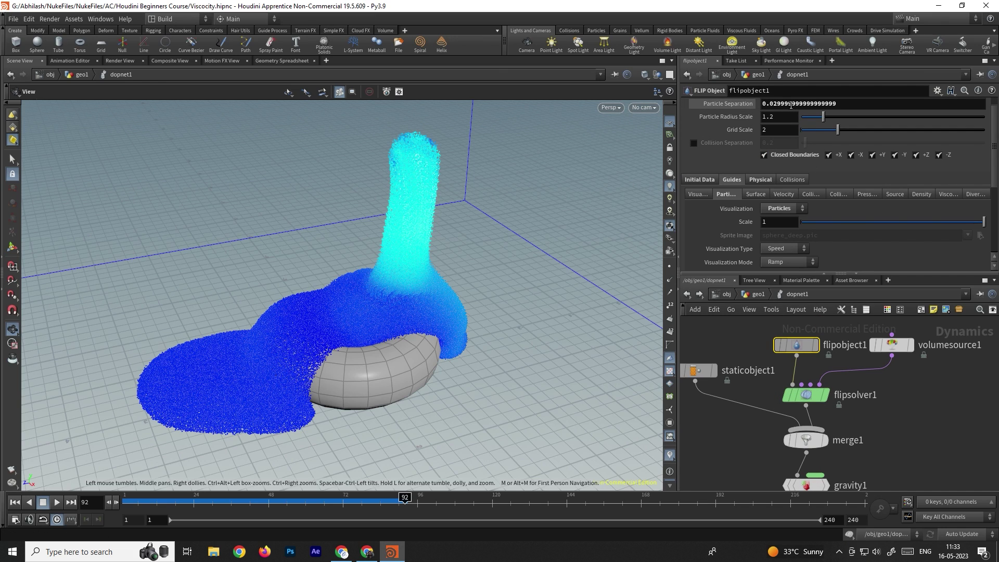